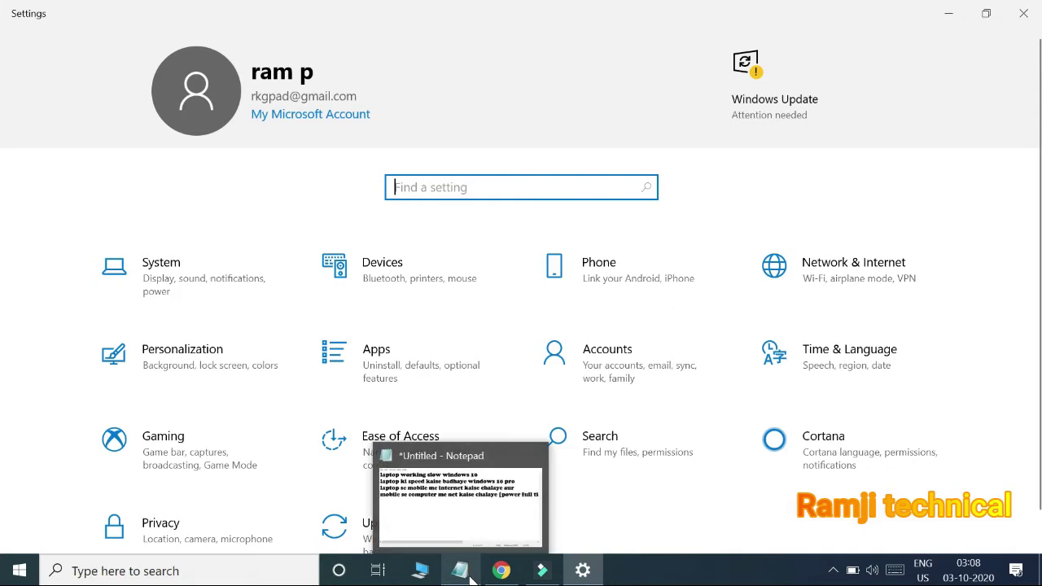
- Bring up the untitled Notepad note to read its list of topics, and minimize it to return to Settings
click(470, 576)
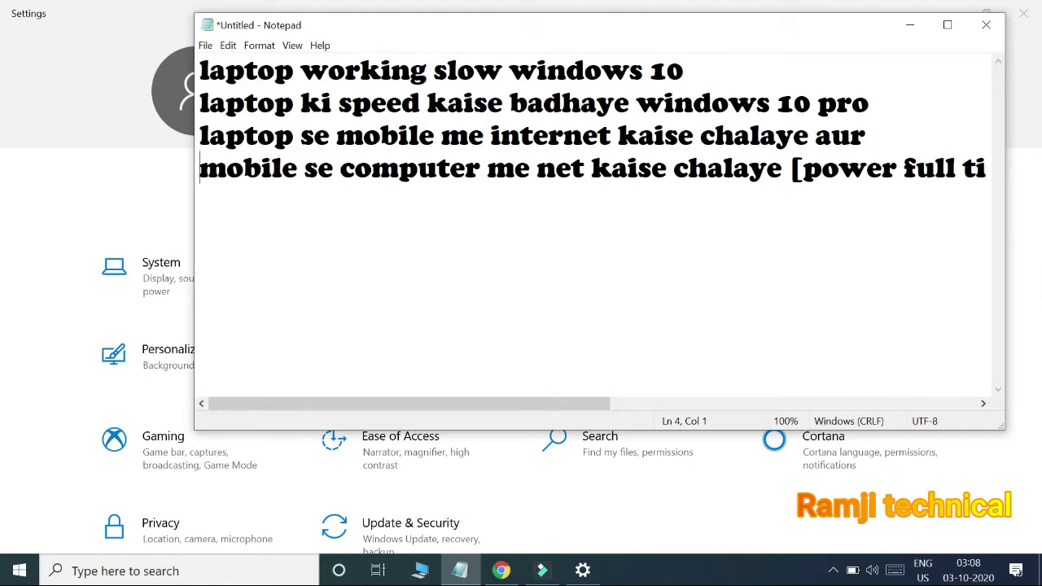
click(901, 36)
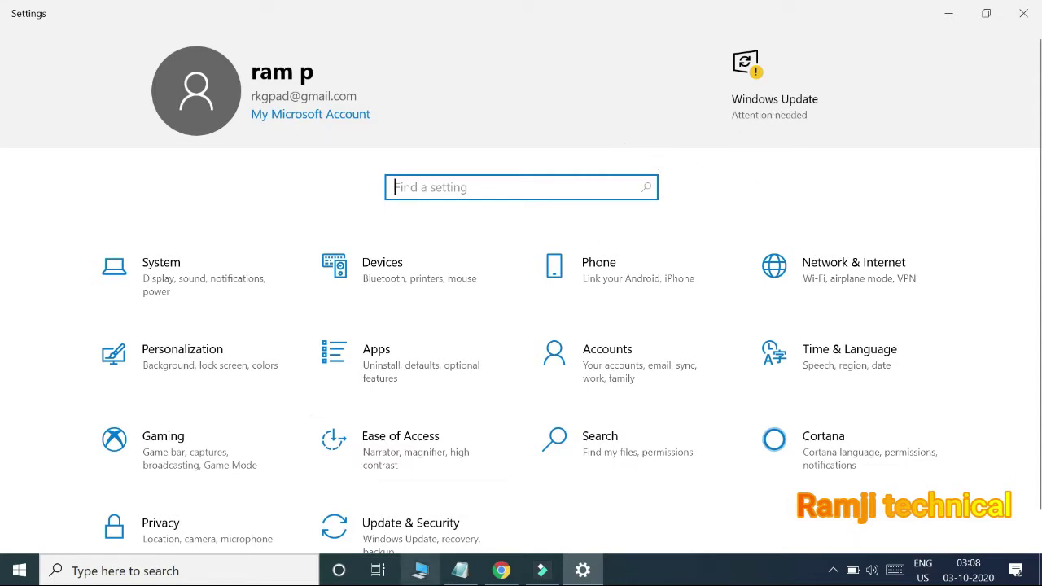
mouse_move(574, 573)
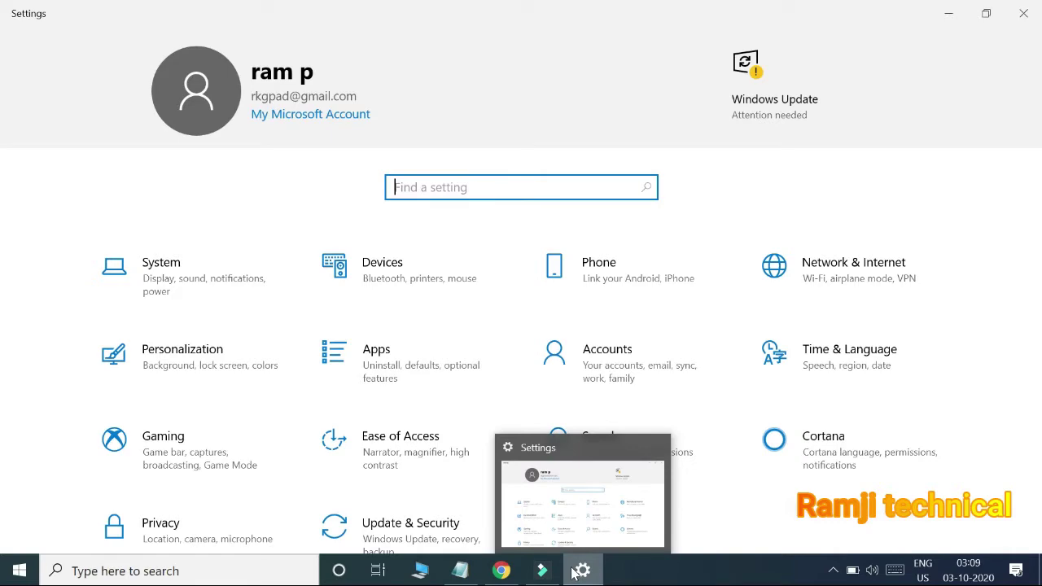
click(475, 574)
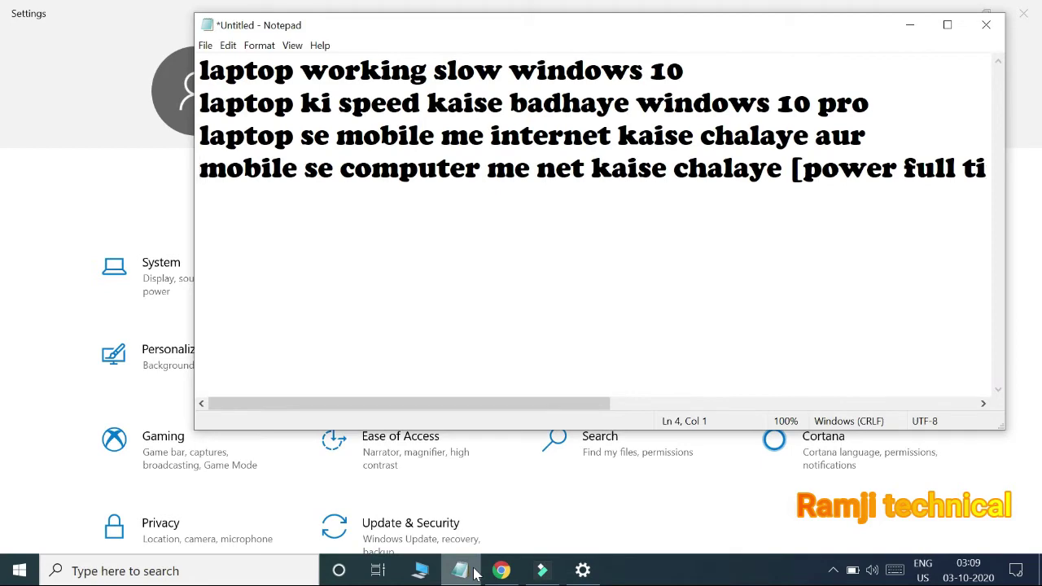
click(476, 575)
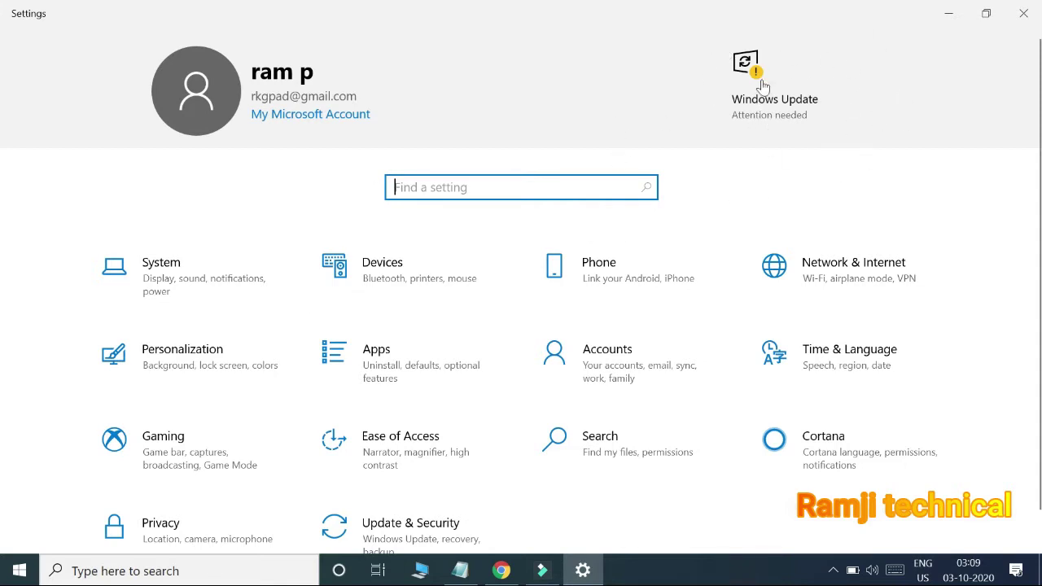
- Open the Windows Update page and review its update status and the available update options
click(794, 98)
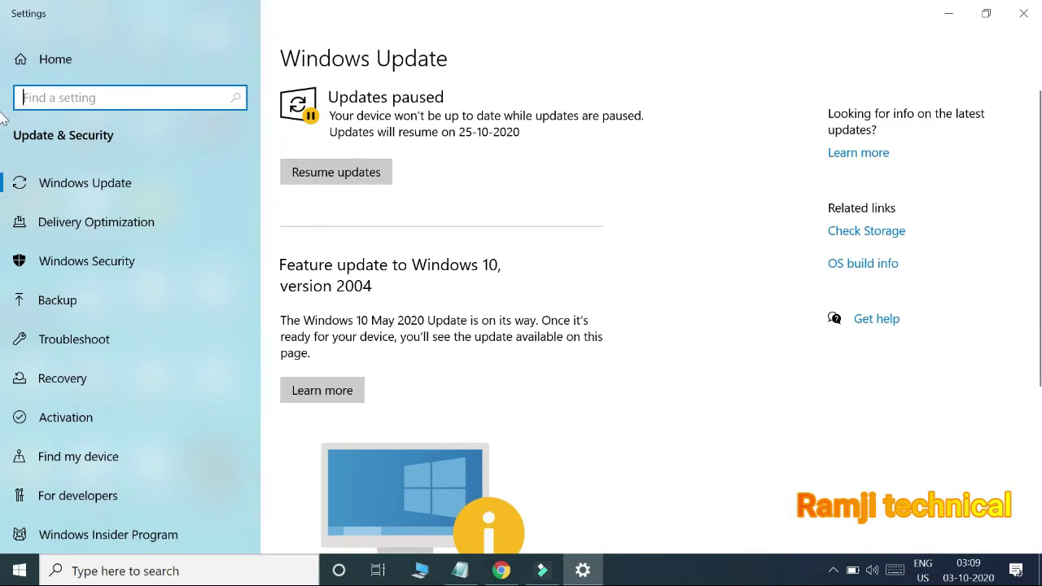
scroll(2, 171, down, 3)
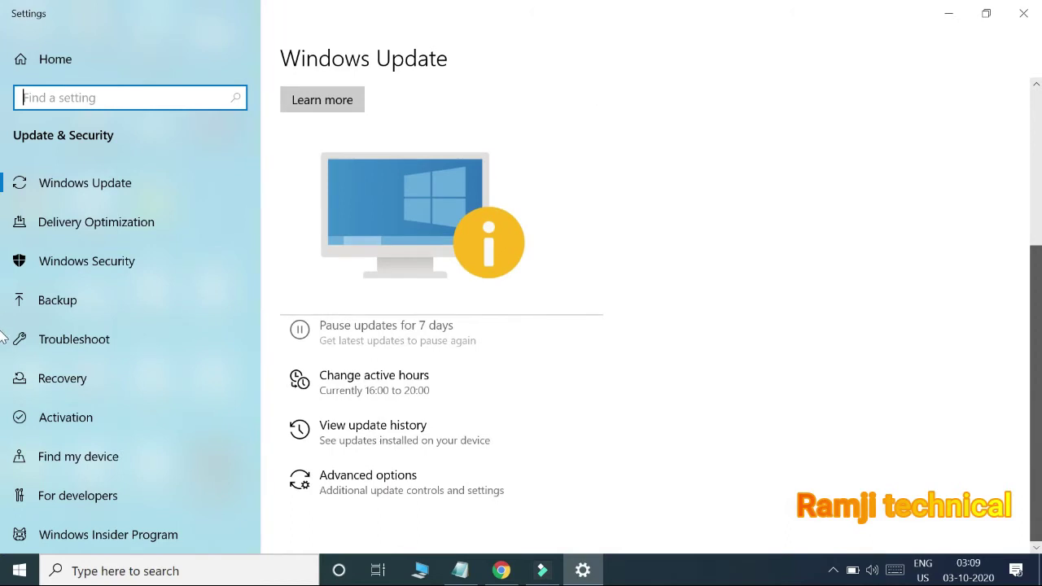
scroll(3, 338, up, 3)
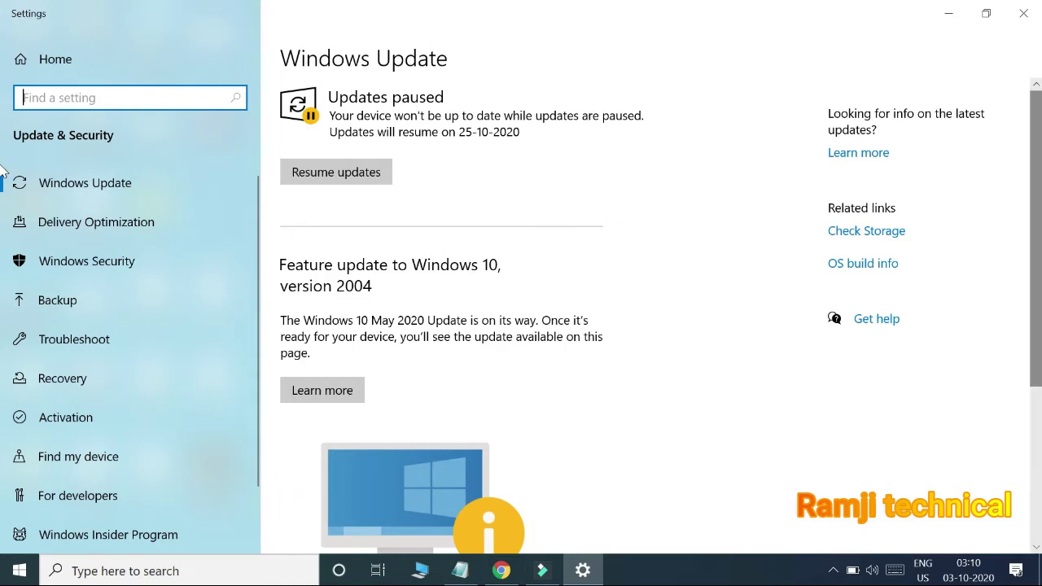
scroll(2, 300, down, 3)
scroll(2, 299, down, 3)
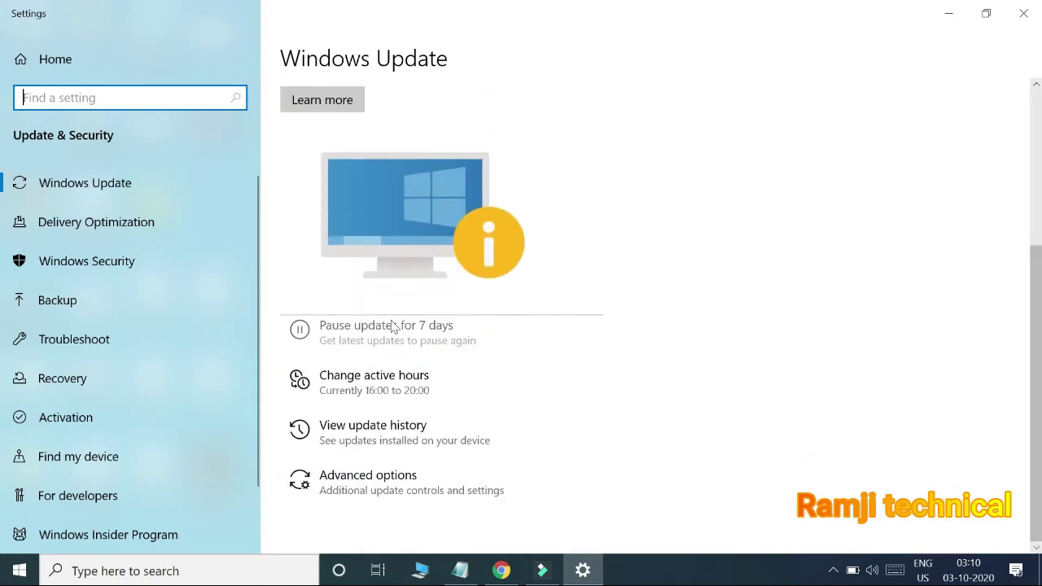
- In the advanced update options, pause updates until 25 October 2020, return to the Windows Update page and minimize Settings
click(381, 484)
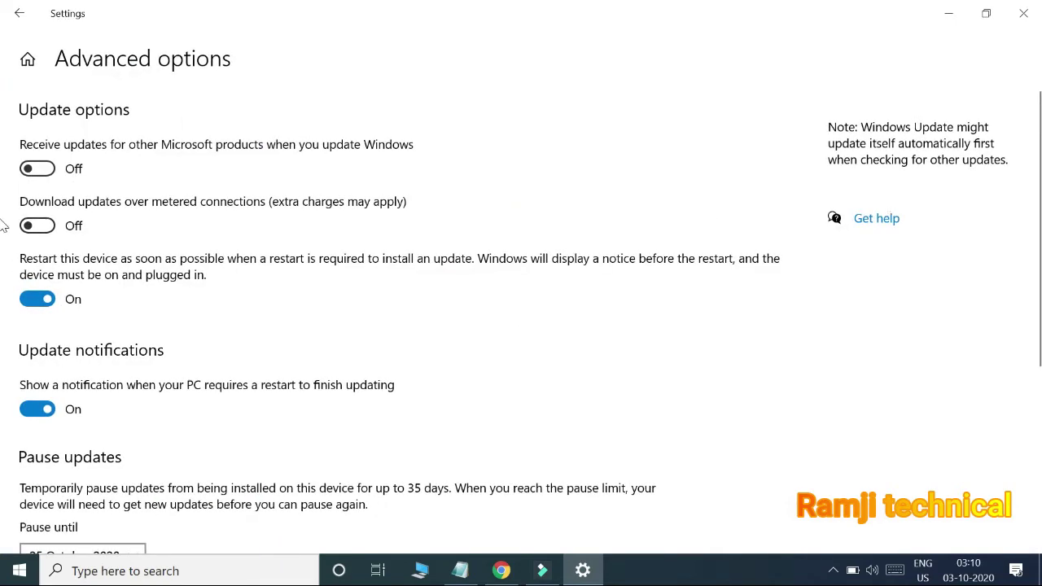
scroll(1037, 281, down, 3)
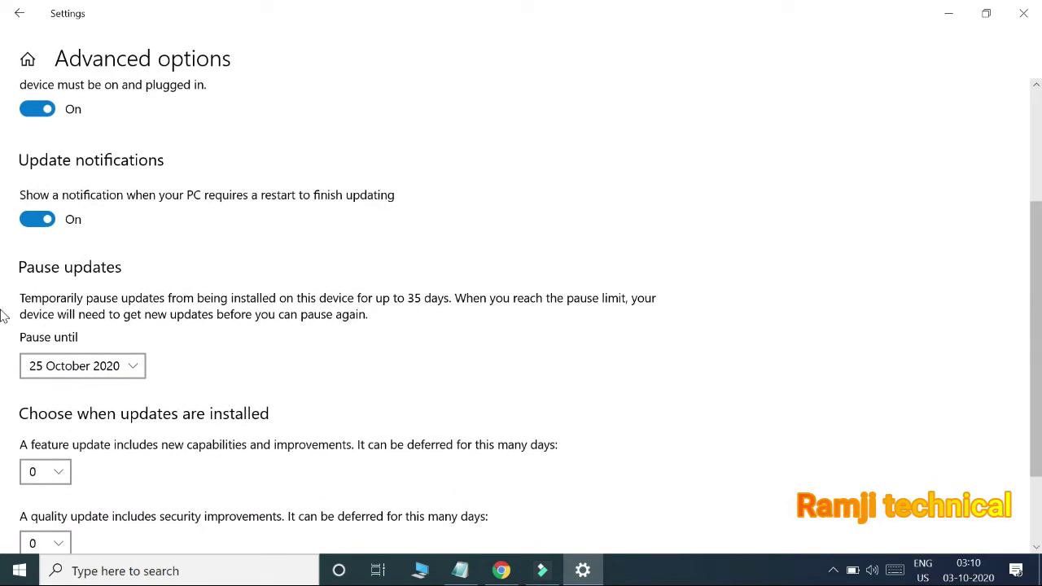
click(137, 374)
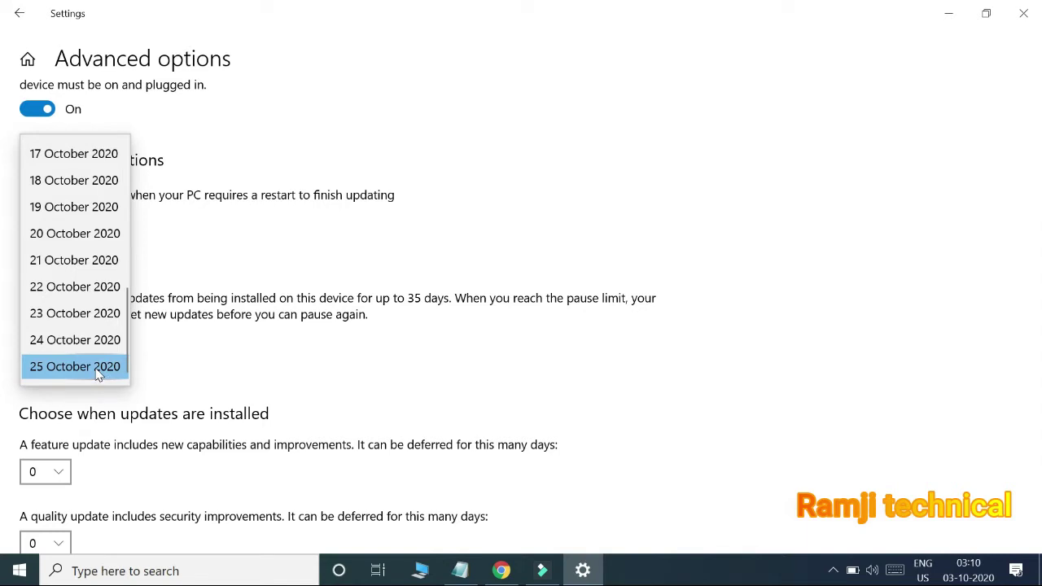
click(97, 368)
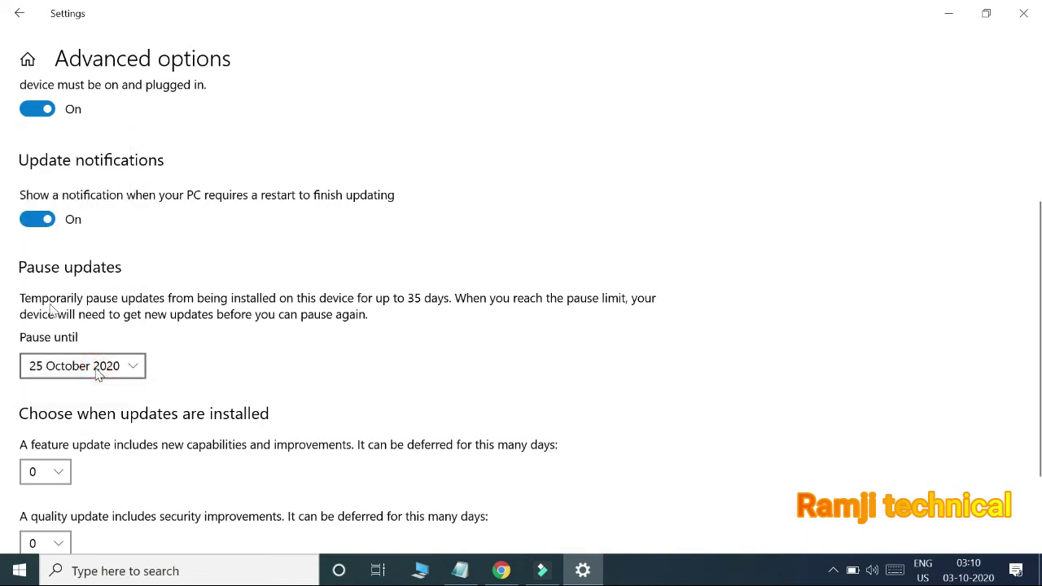
click(21, 14)
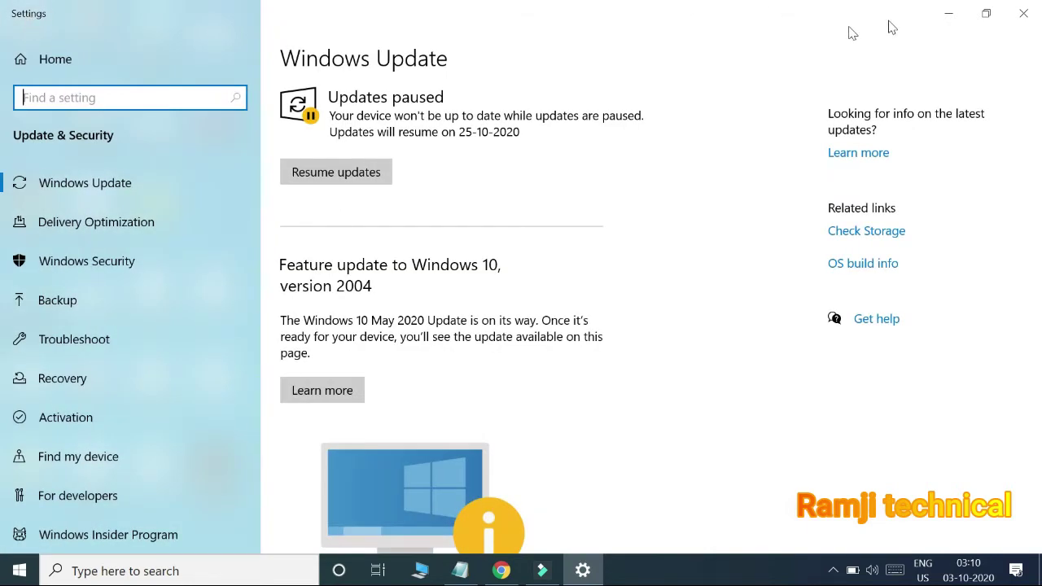
click(949, 11)
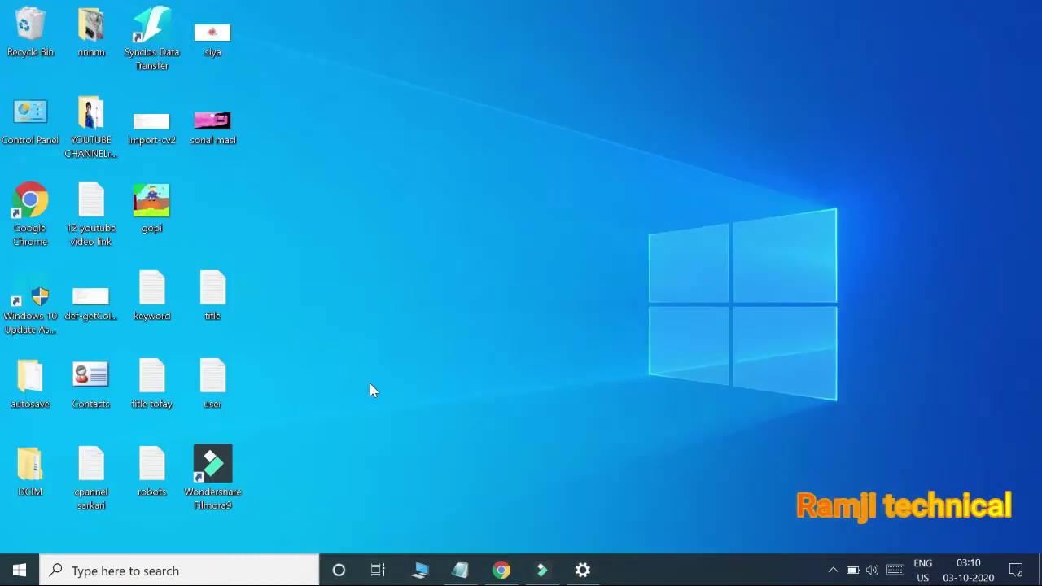
- Open Disk Management full-screen to examine the disk's partitions and free space, and minimize it
key(super+x)
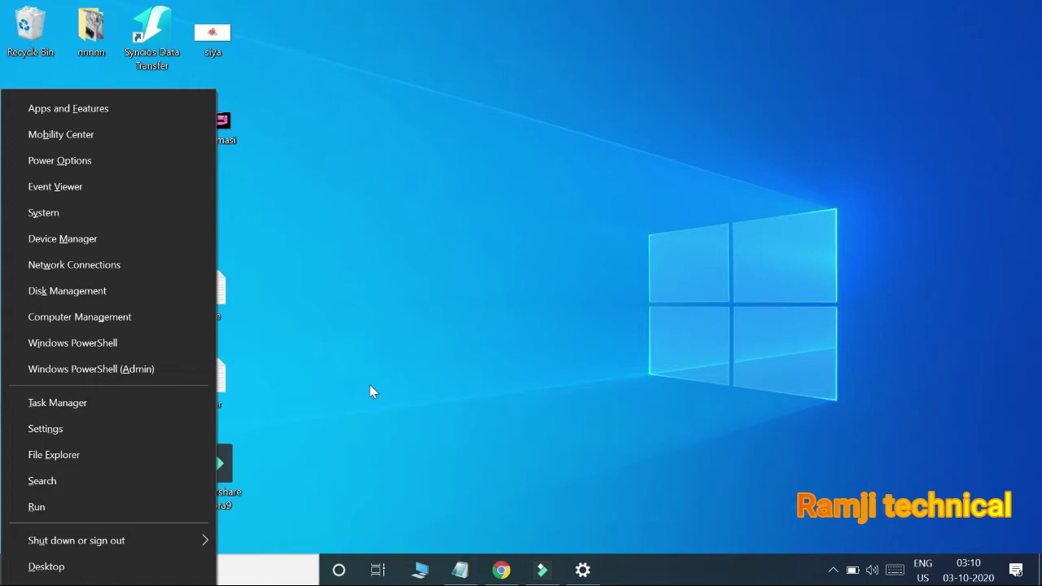
click(369, 389)
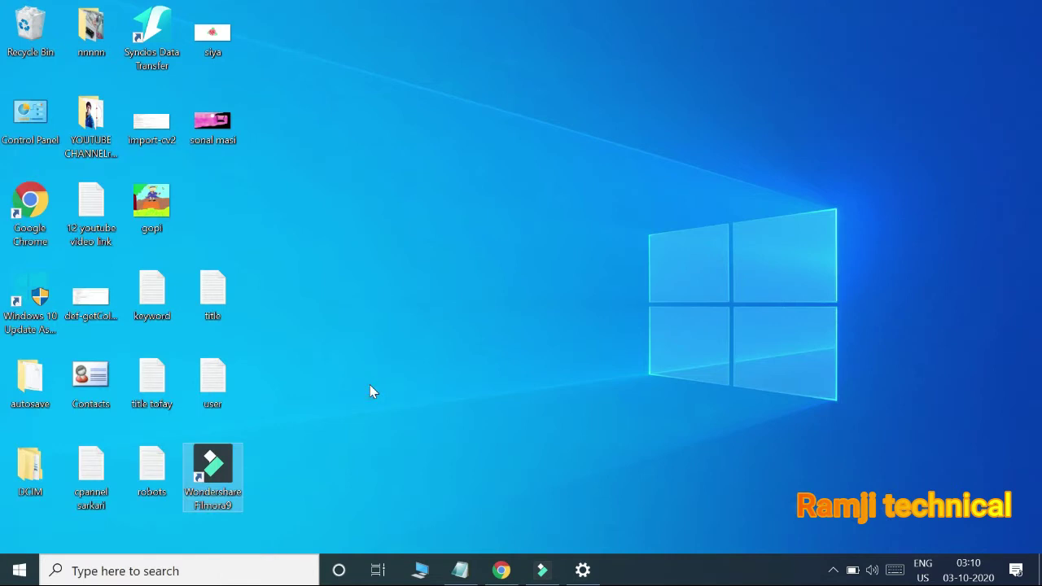
key(super+x)
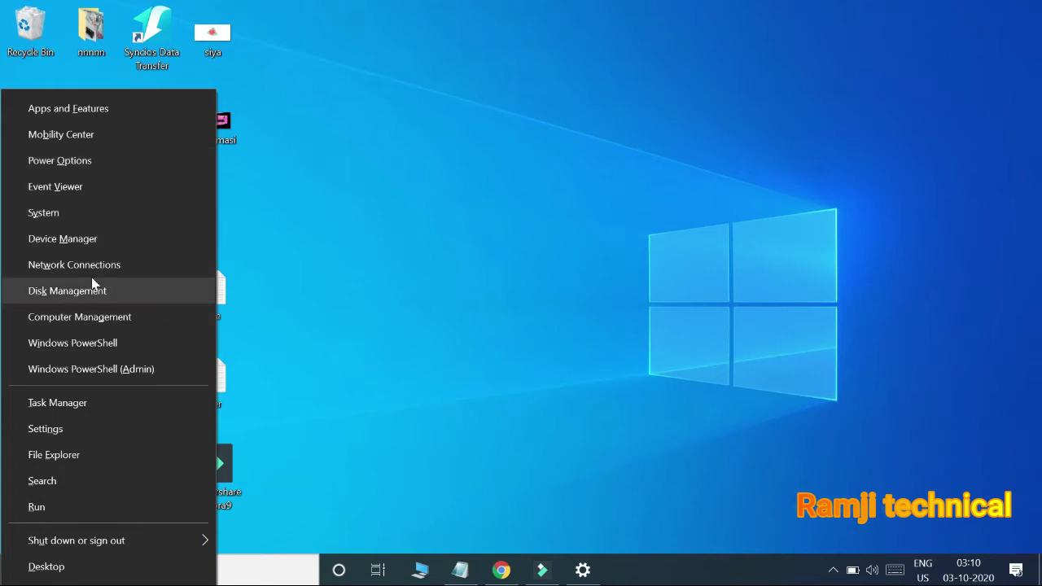
click(52, 302)
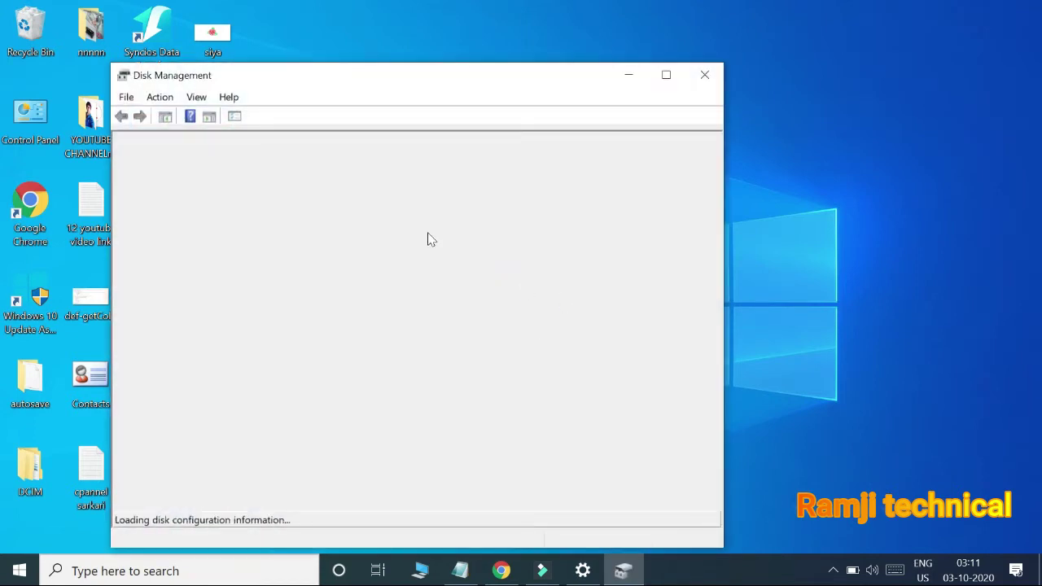
click(665, 75)
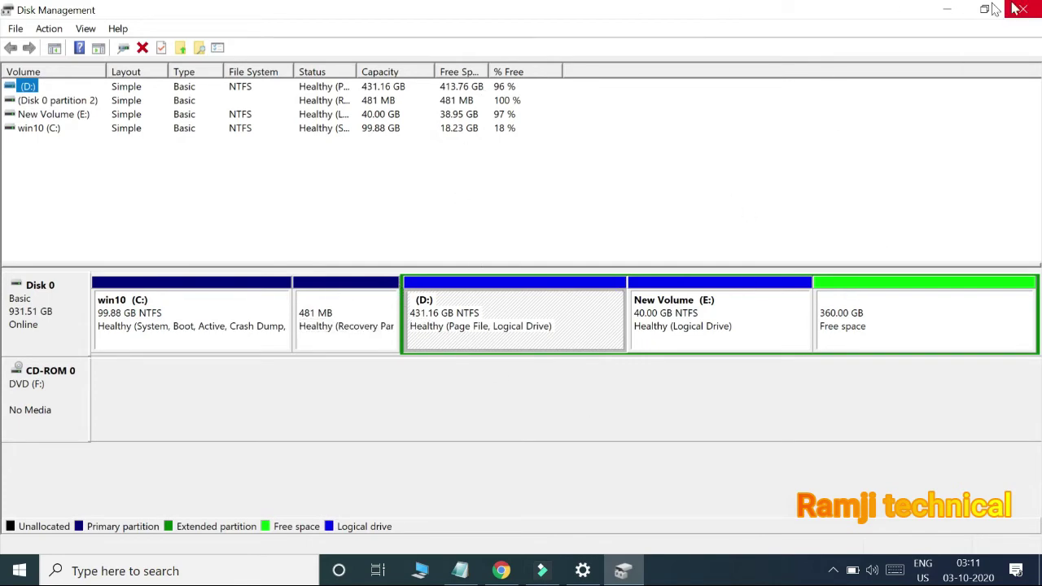
click(952, 8)
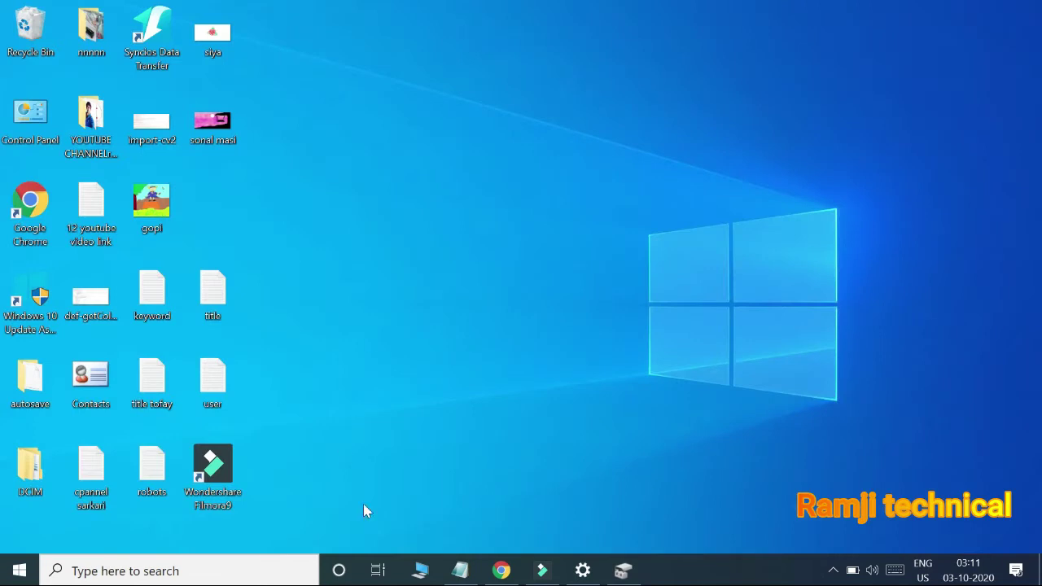
- Open This PC in File Explorer full-screen, compare the used and free space of the drives, and minimize it
click(420, 572)
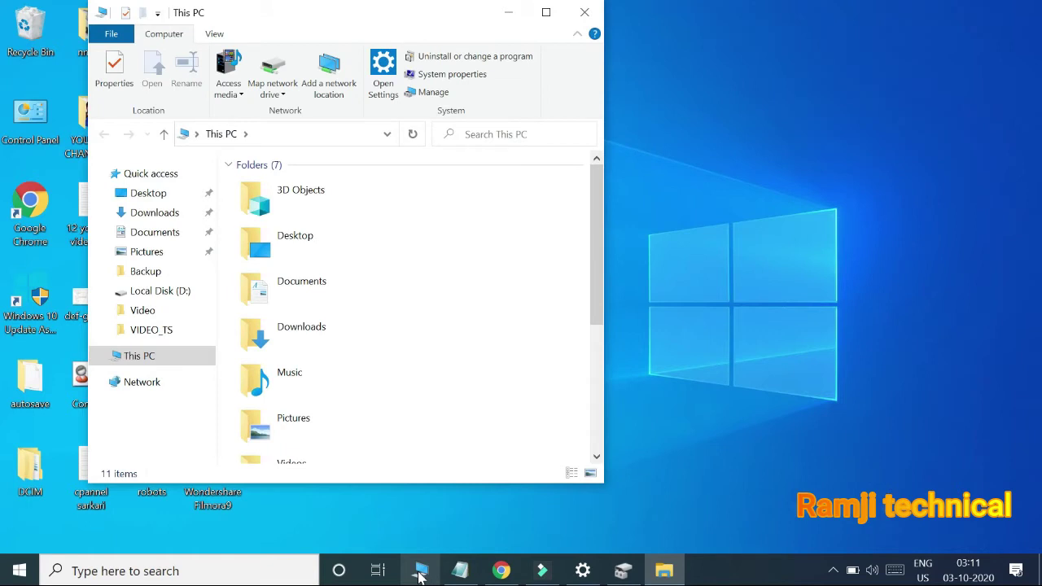
click(545, 13)
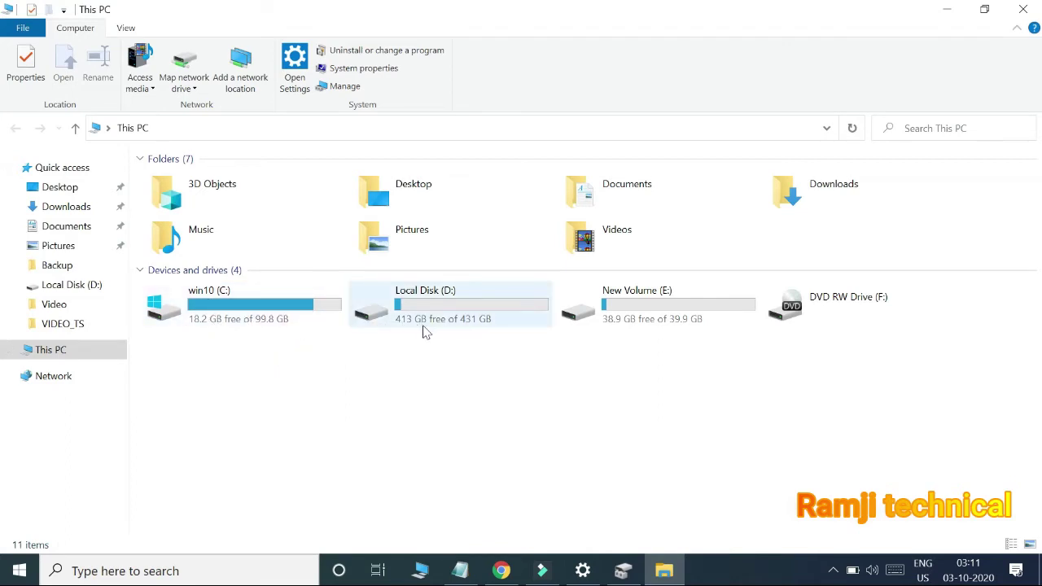
mouse_move(446, 297)
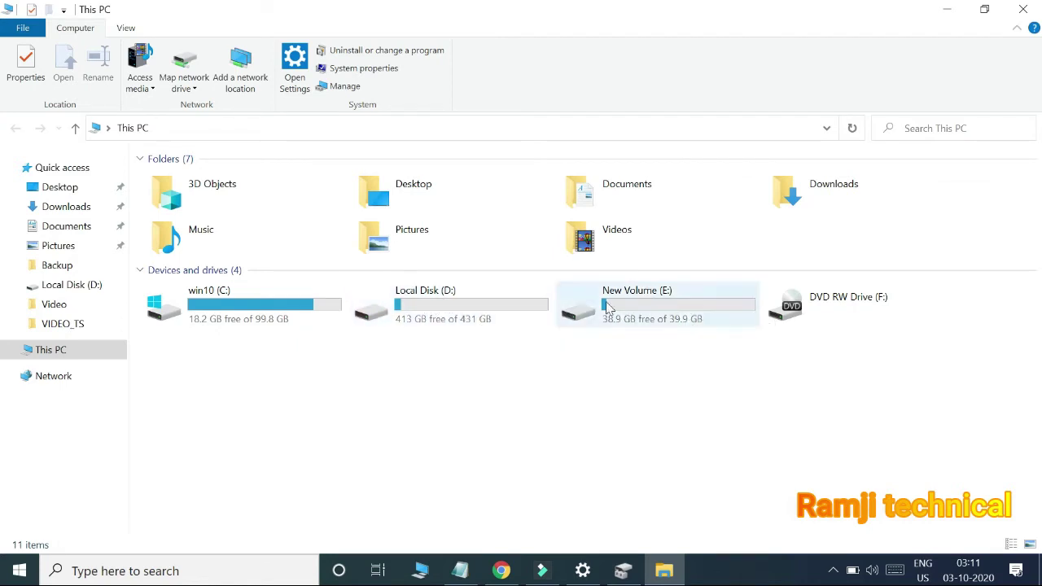
mouse_move(322, 309)
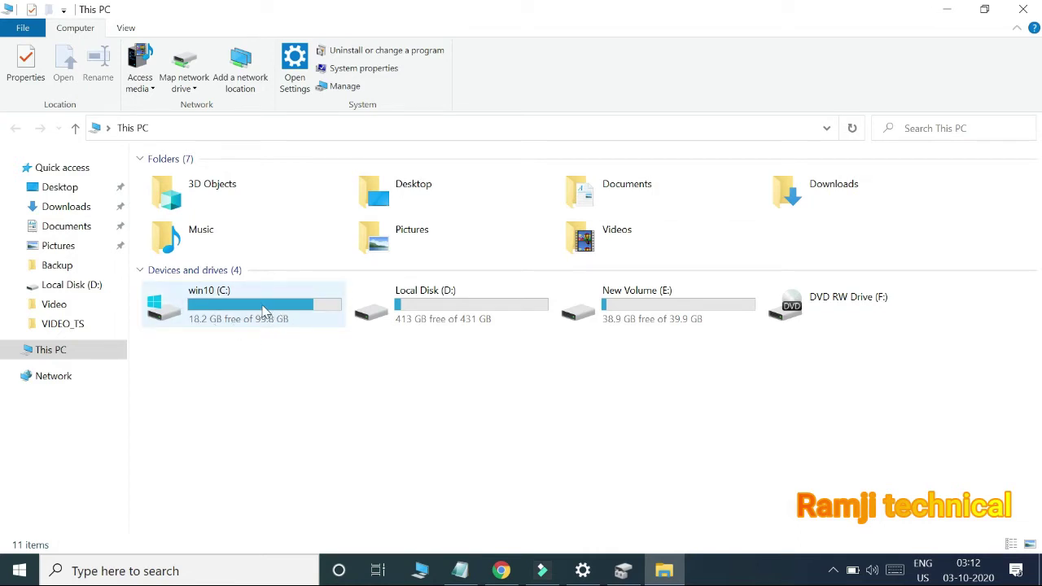
mouse_move(263, 310)
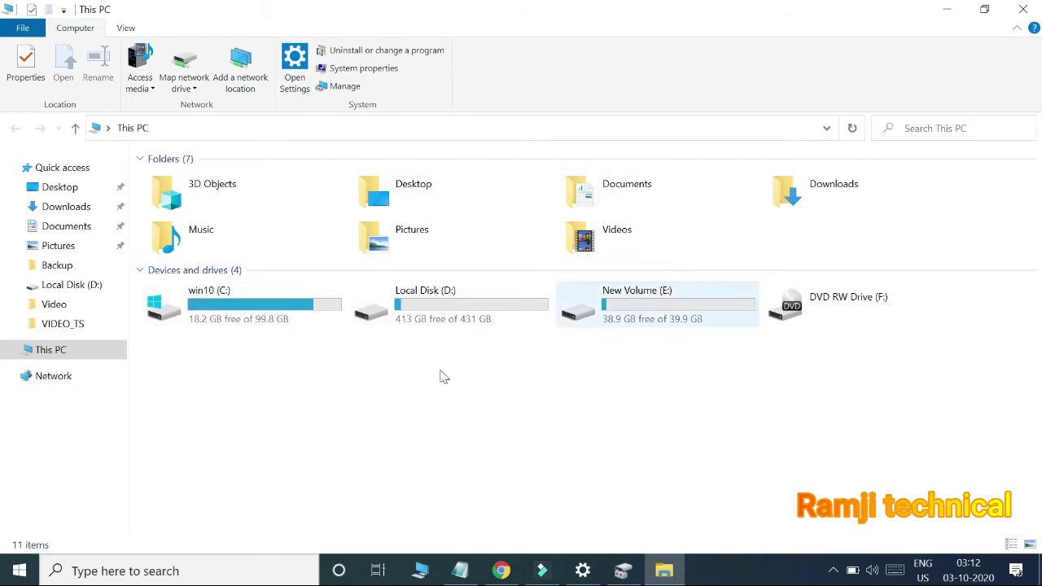
click(958, 9)
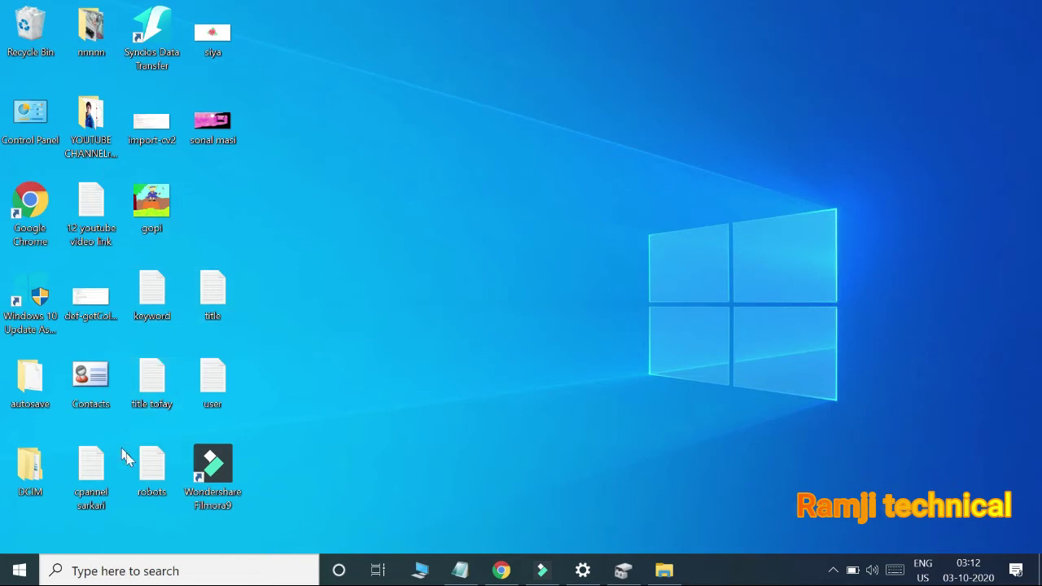
- Search Windows for Control Panel and open it
click(139, 570)
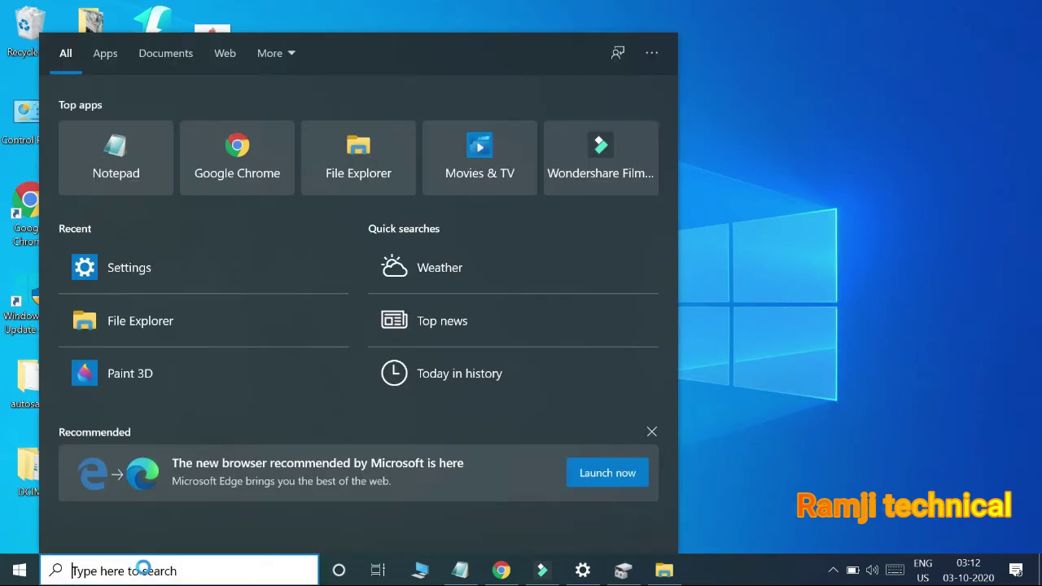
text(contr)
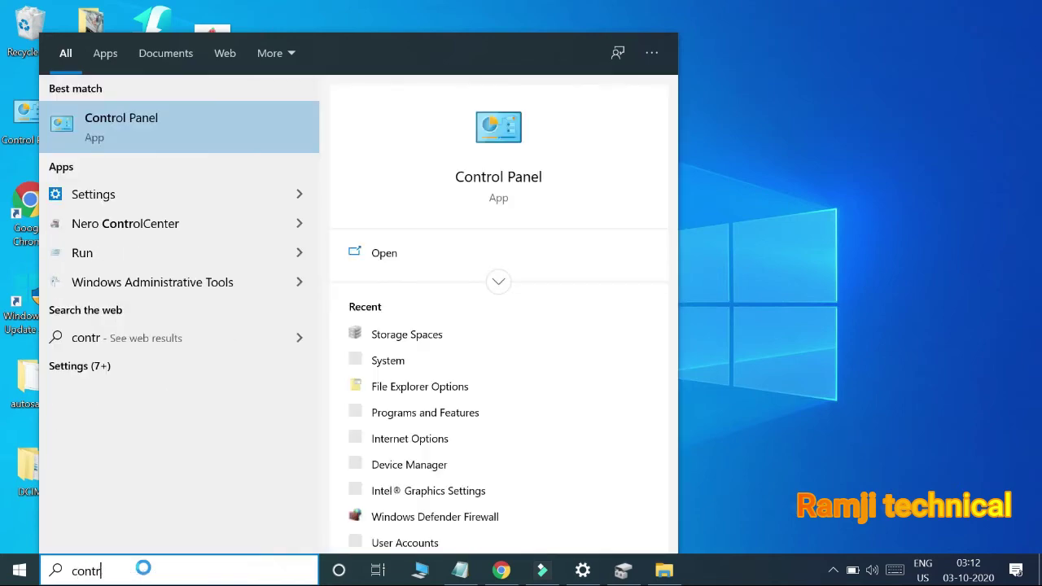
key(Return)
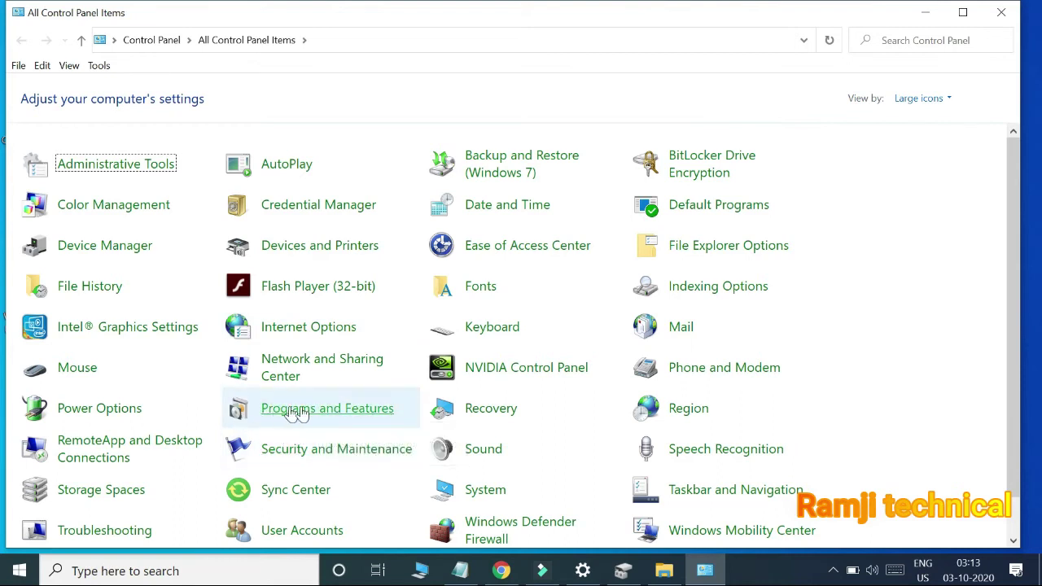
- Try the small icons view of the Control Panel items and return to large icons
click(919, 98)
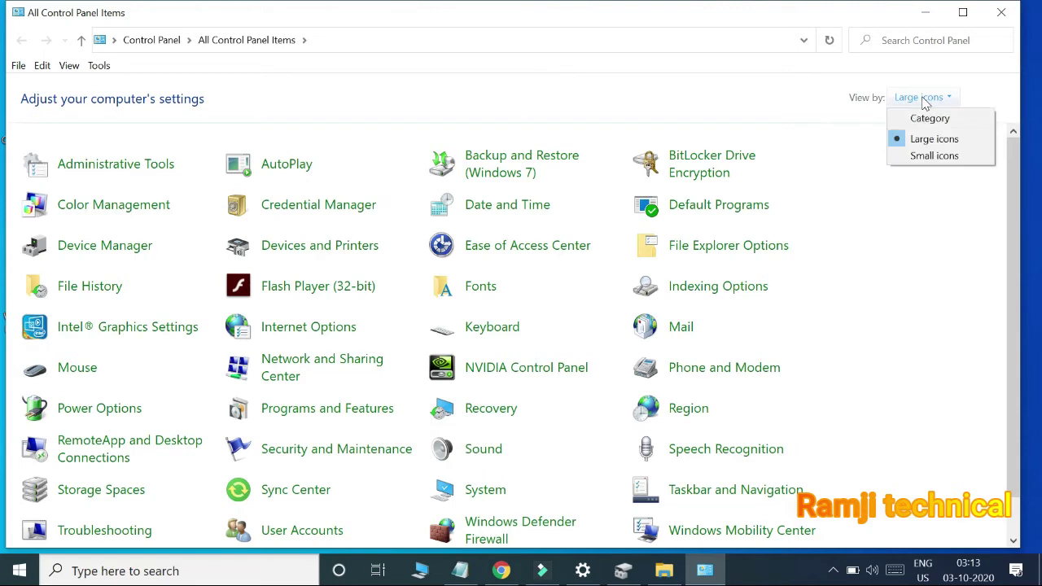
click(936, 155)
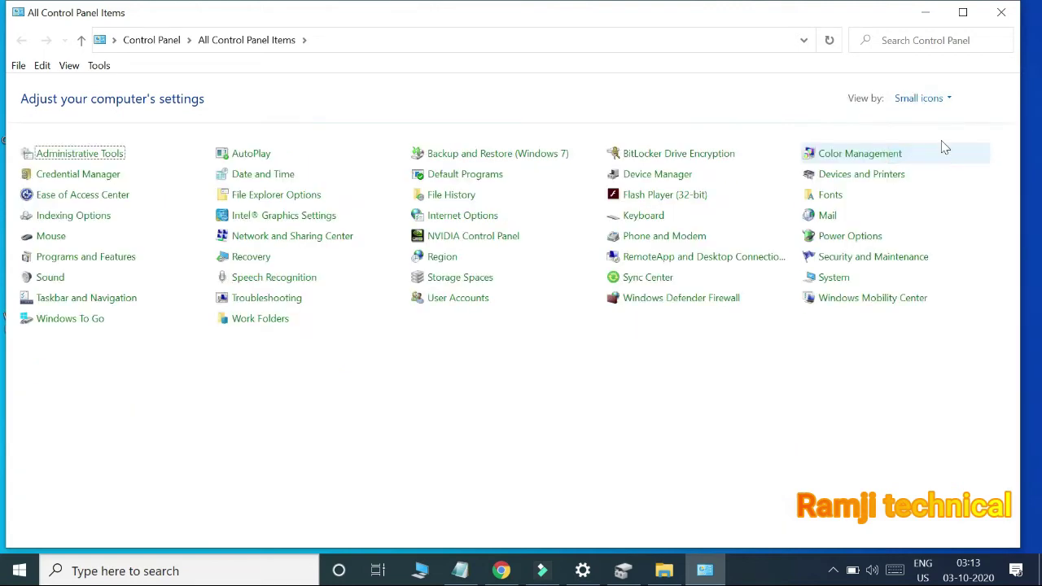
click(938, 99)
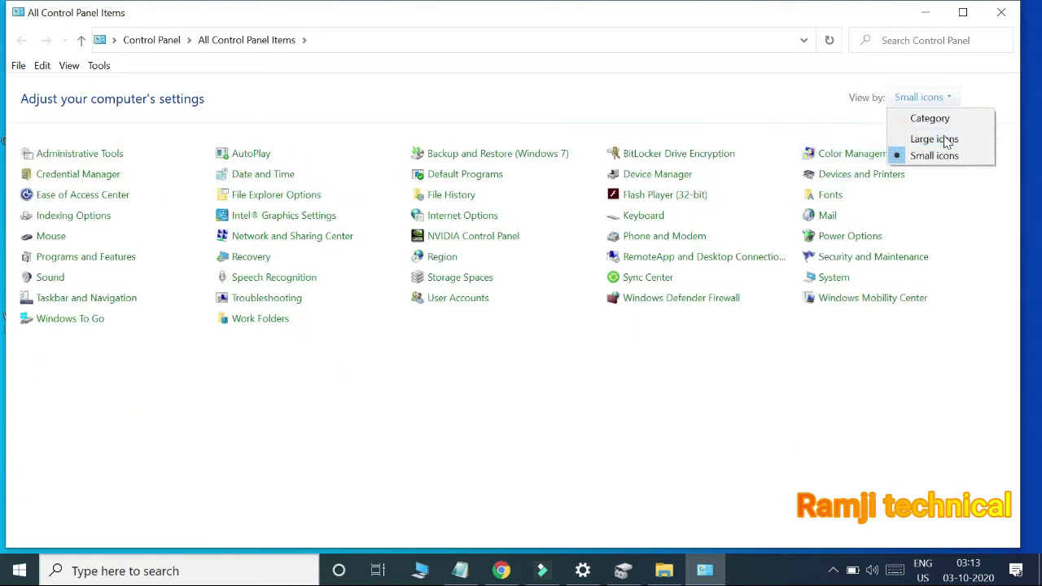
click(944, 139)
- Open Programs and Features and look through the list of installed programs
click(371, 411)
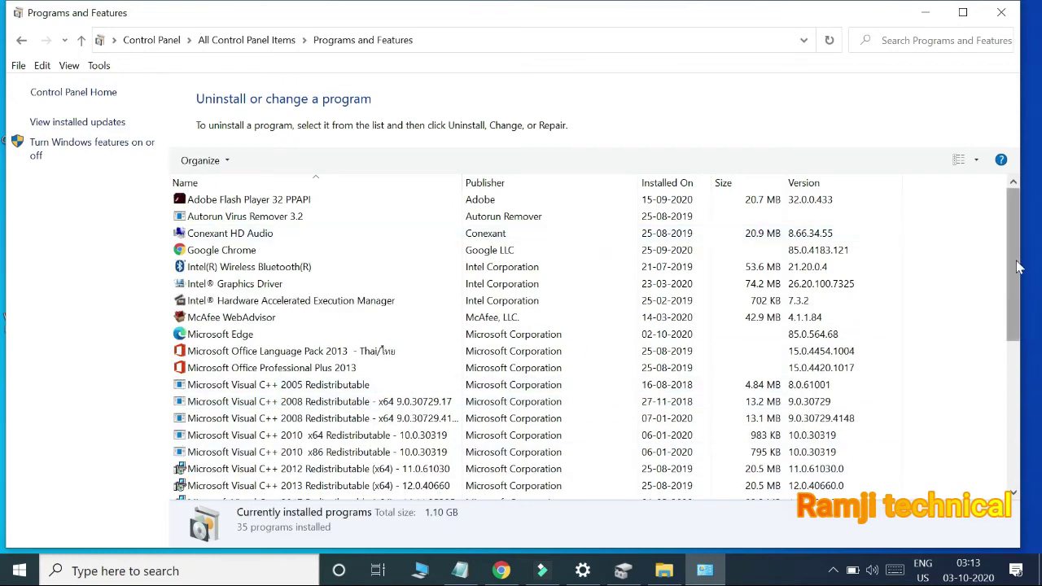
drag(1017, 267, 1015, 211)
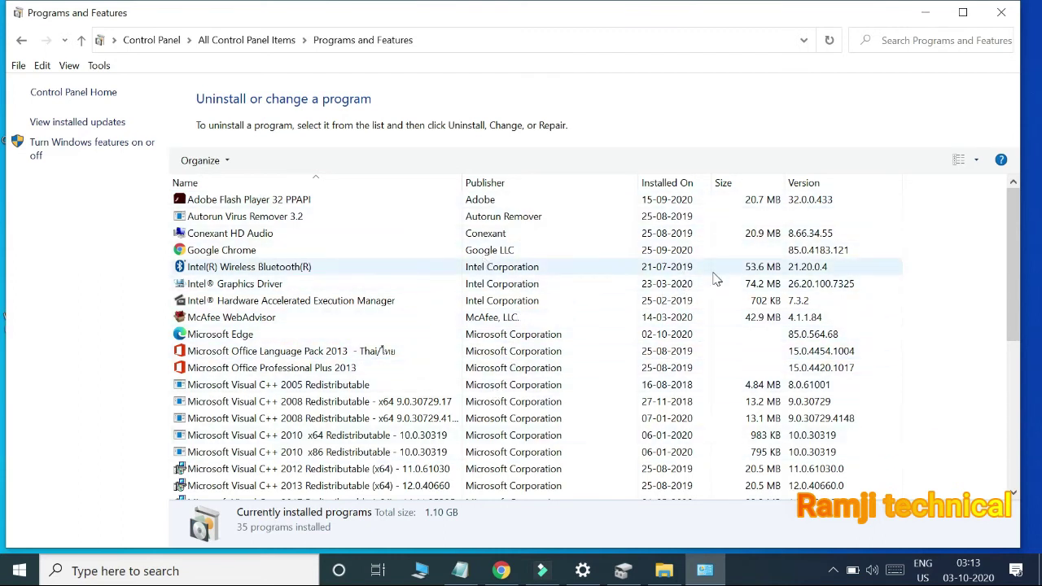
- Try to uninstall Adobe Flash Player 32 PPAPI and quit its uninstaller
right_click(526, 201)
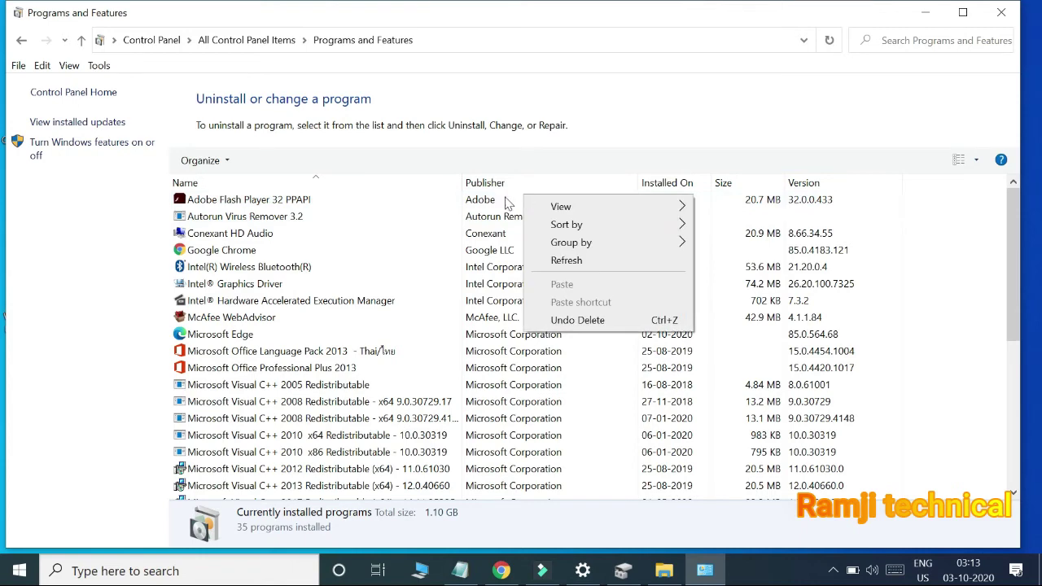
click(506, 201)
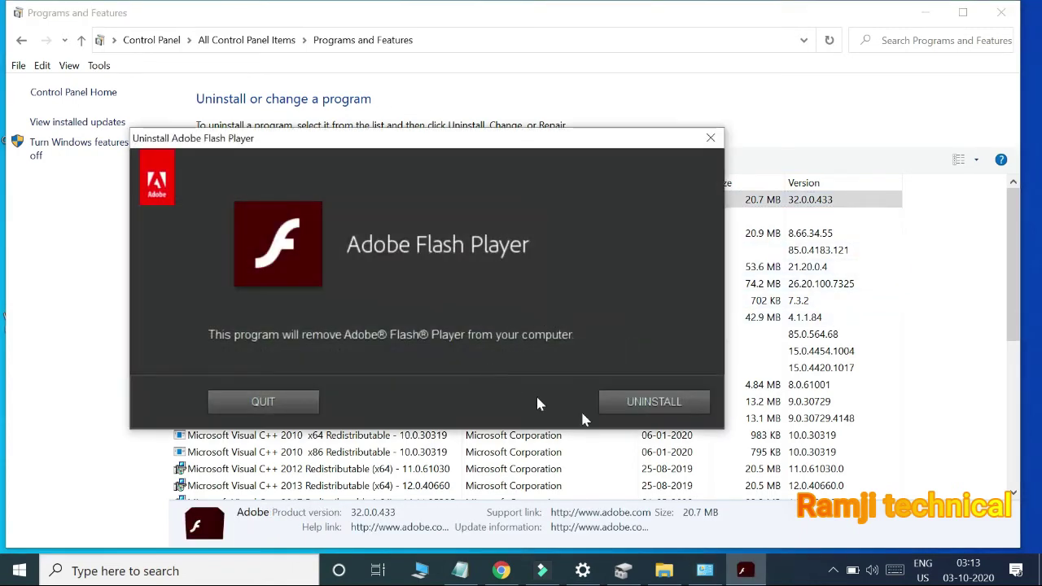
click(658, 409)
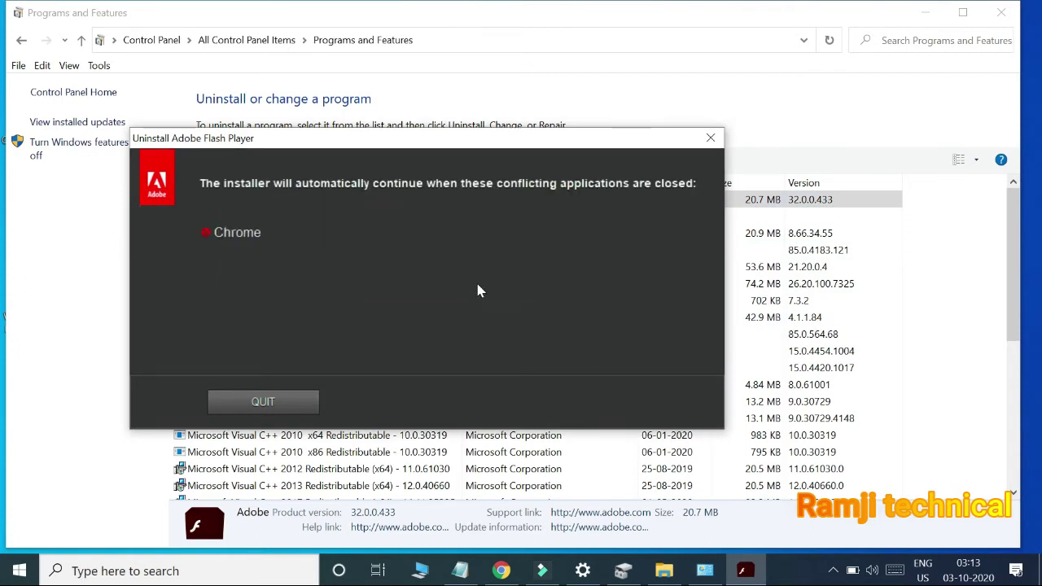
click(270, 403)
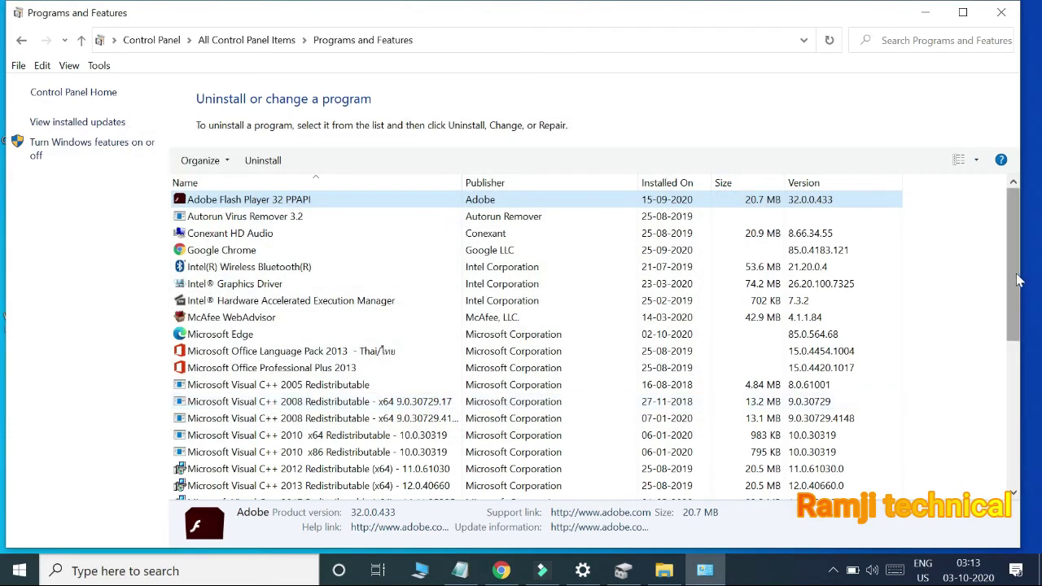
- Uninstall Python Launcher from the installed programs and minimize Programs and Features
drag(1012, 280, 1007, 441)
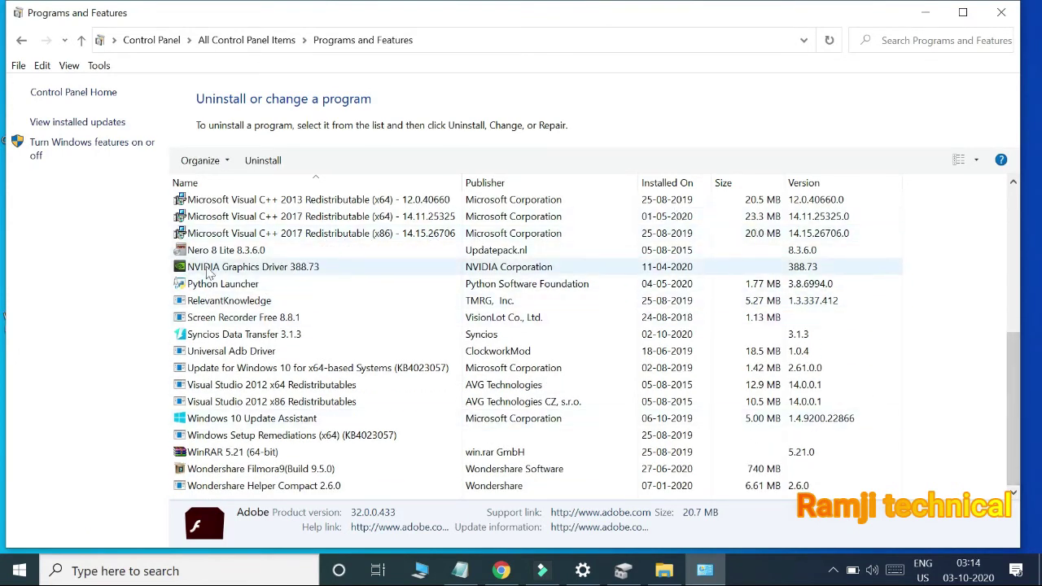
right_click(658, 288)
click(684, 294)
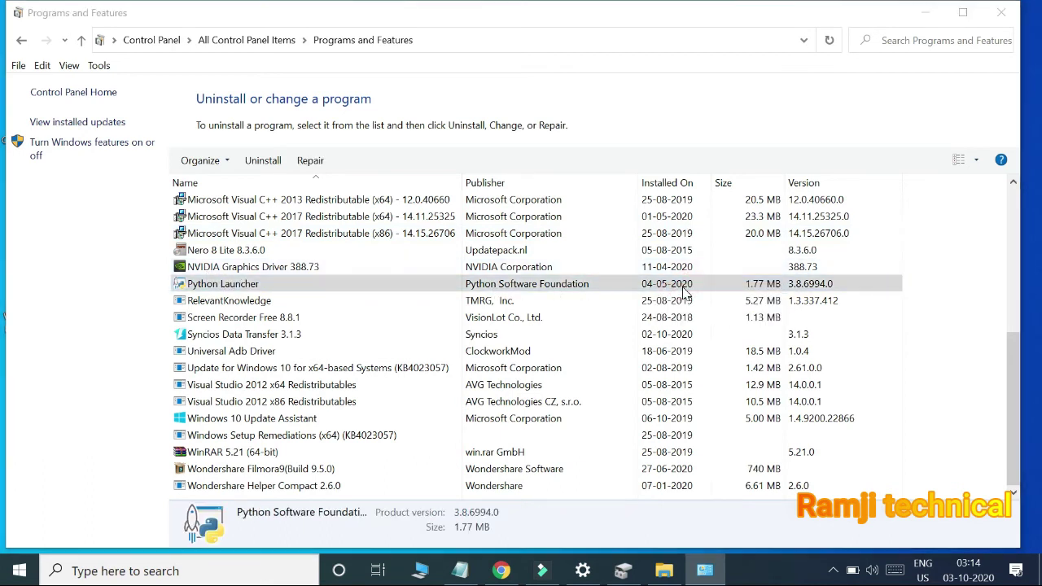
click(603, 281)
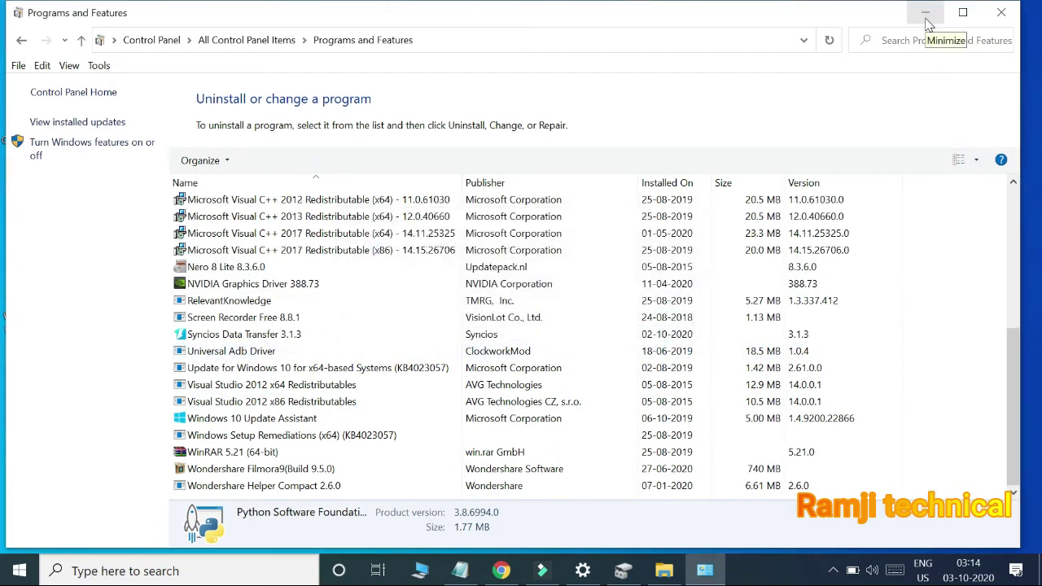
click(925, 18)
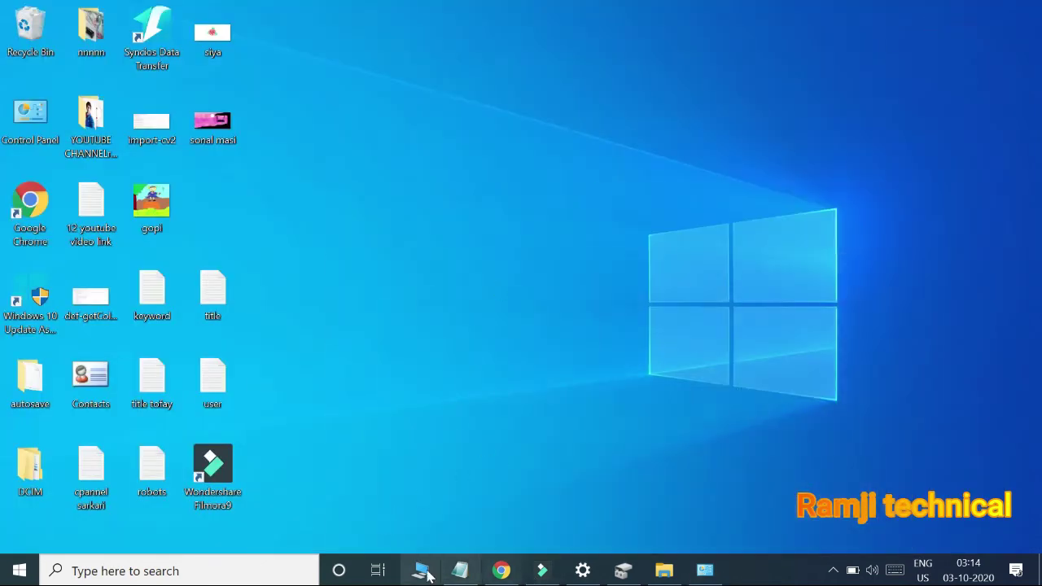
- Switch to File Explorer, open the Downloads folder and look through its older files for unneeded ones
click(665, 571)
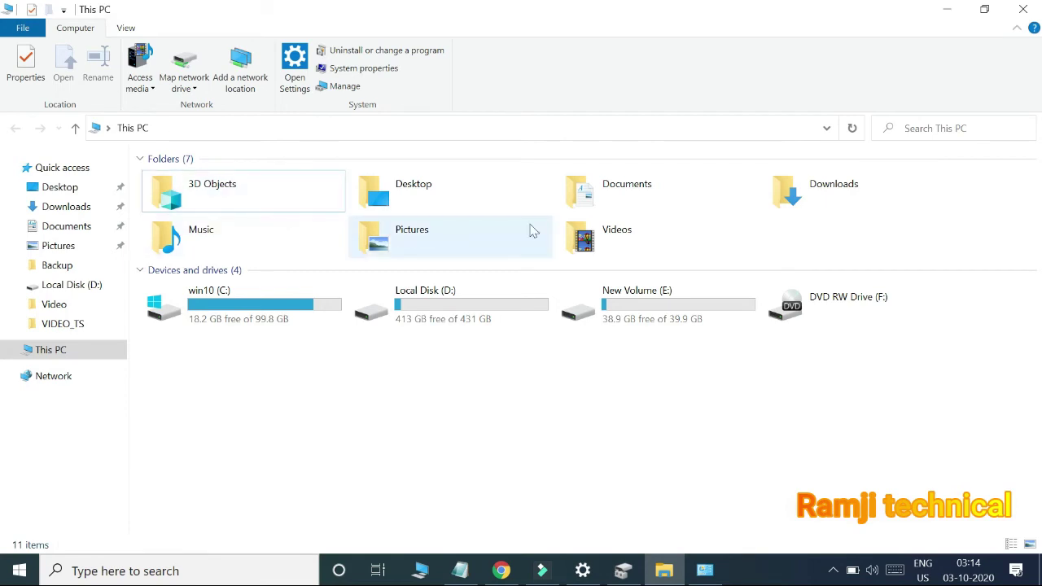
double_click(822, 187)
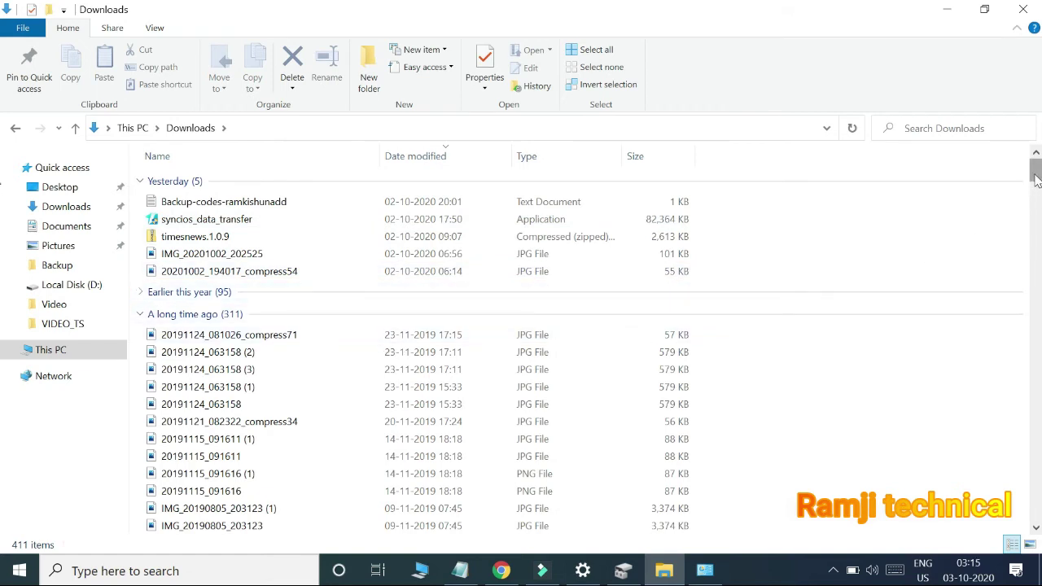
drag(1036, 190, 1036, 370)
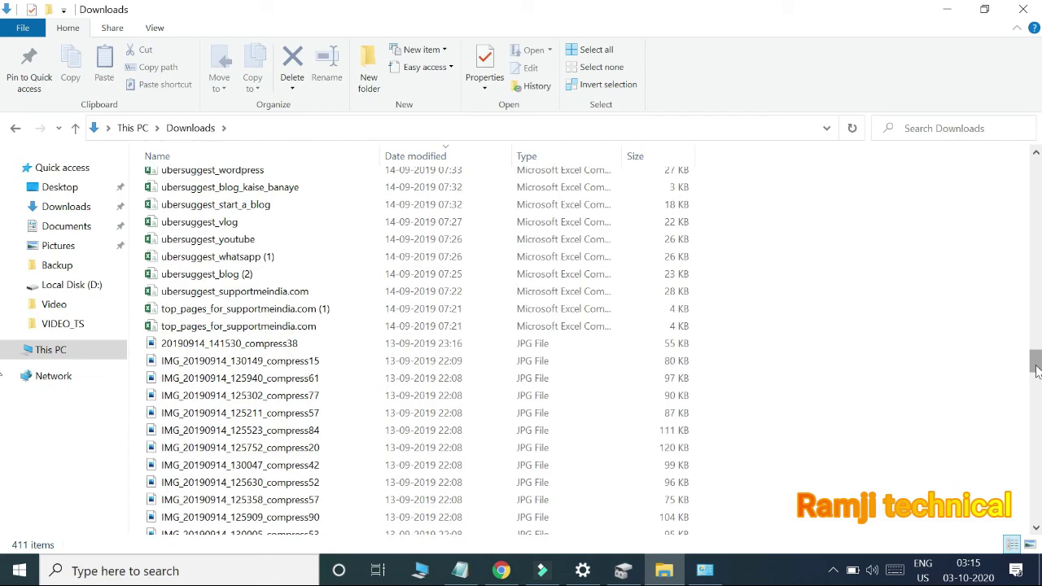
drag(1035, 369, 1037, 519)
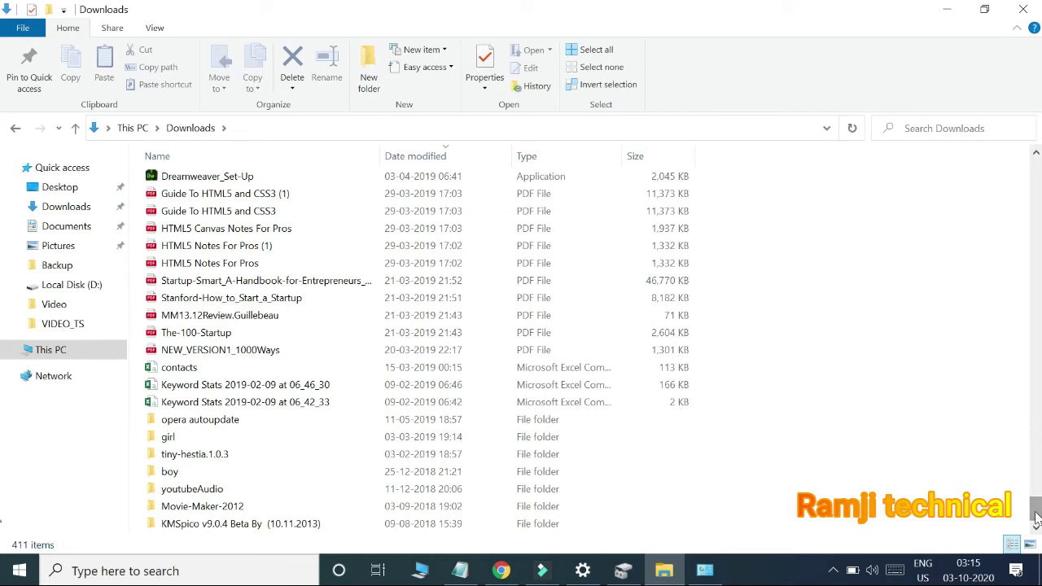
drag(1036, 511, 1035, 482)
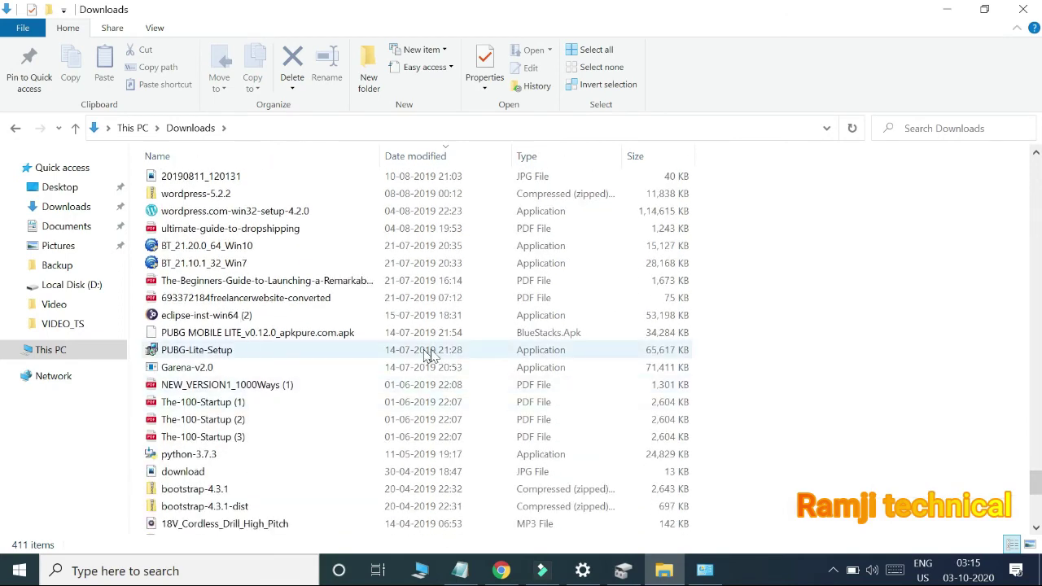
- Delete PUBG-Lite-Setup, PUBG MOBILE LITE_v0.12.0_apkpure.com.apk and wordpress.com-win32-setup-4.2.0 from the Downloads folder
right_click(580, 352)
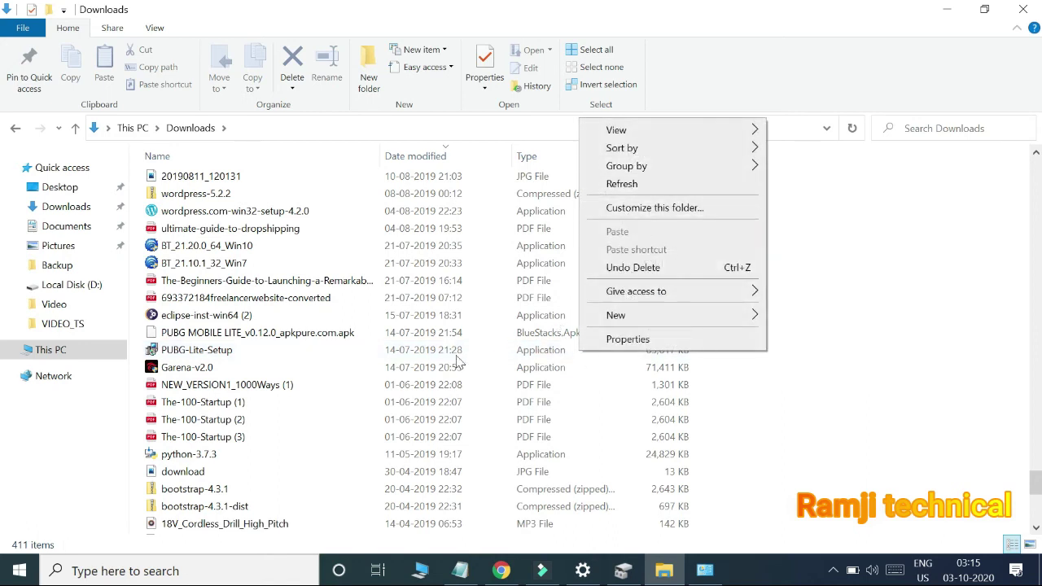
click(314, 355)
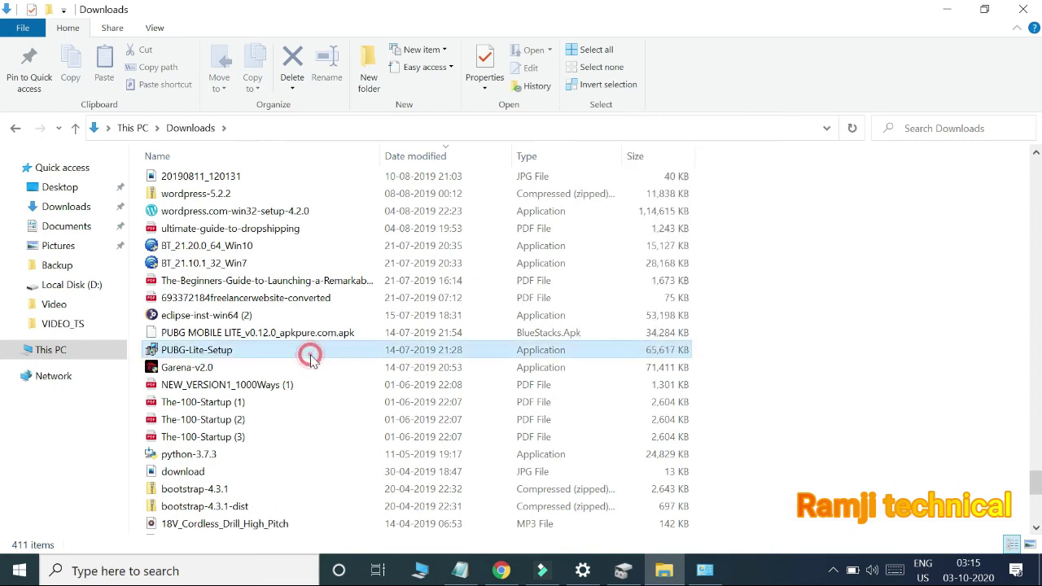
ctrl+click(422, 333)
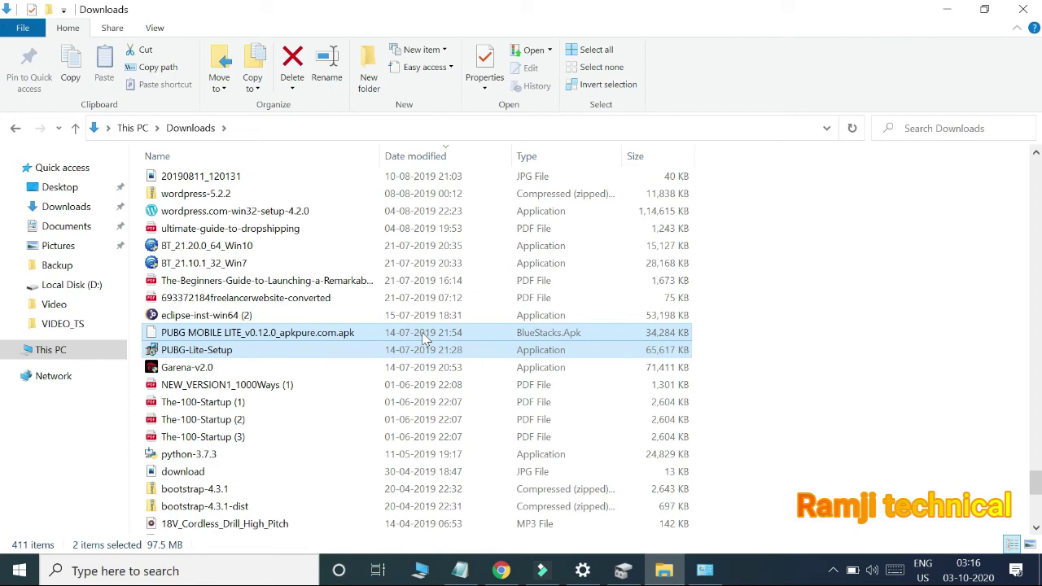
key(Delete)
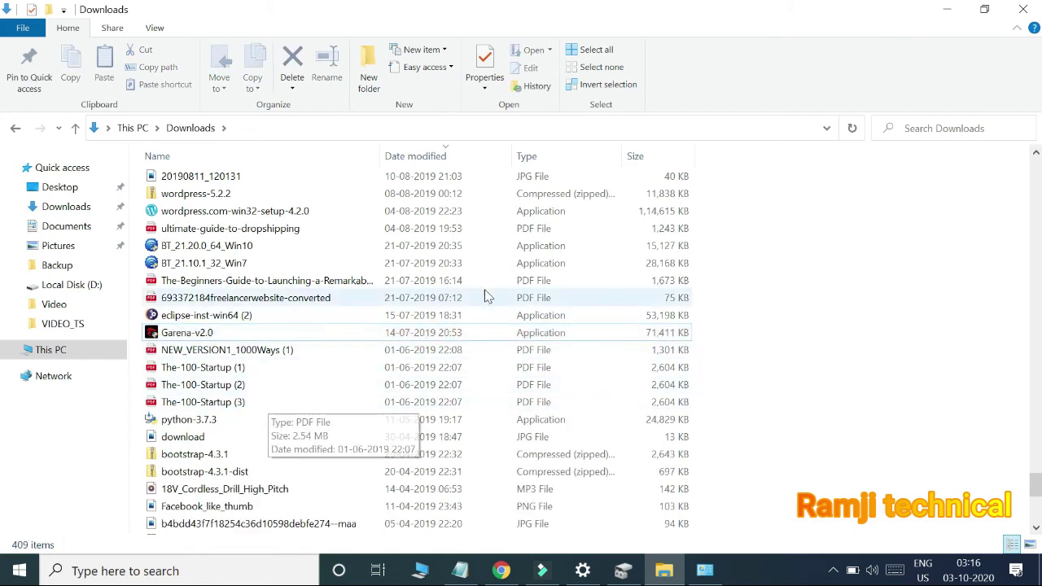
click(394, 213)
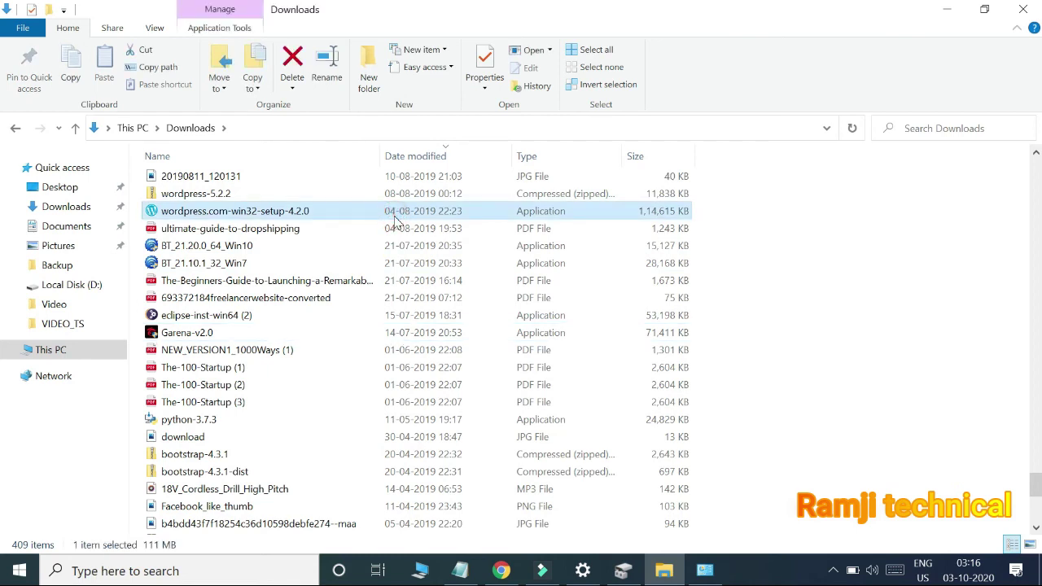
key(Delete)
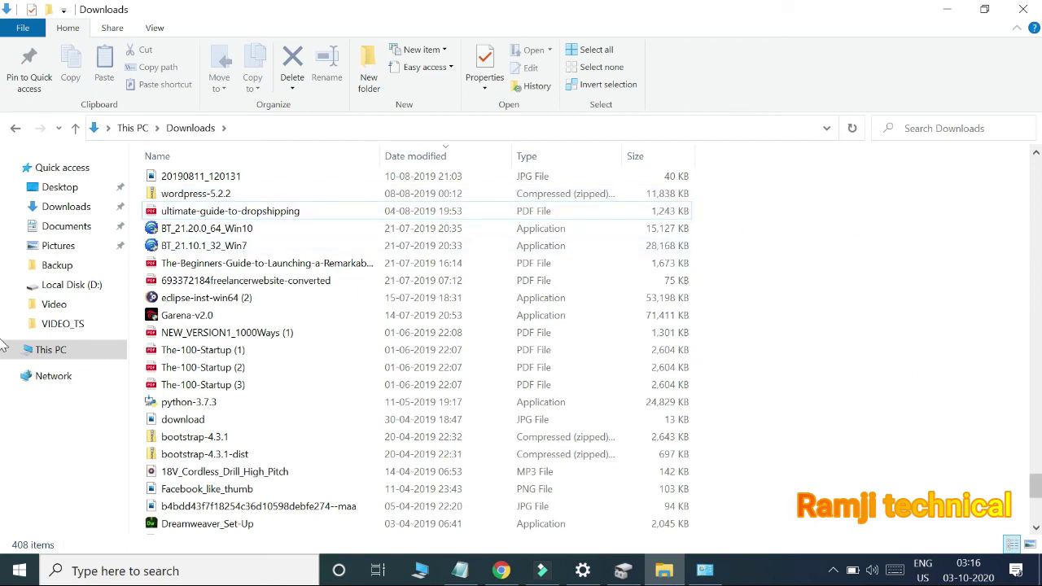
- Return to This PC and refresh it to recheck the free space of the drives
scroll(1035, 317, up, 4)
scroll(1036, 313, up, 7)
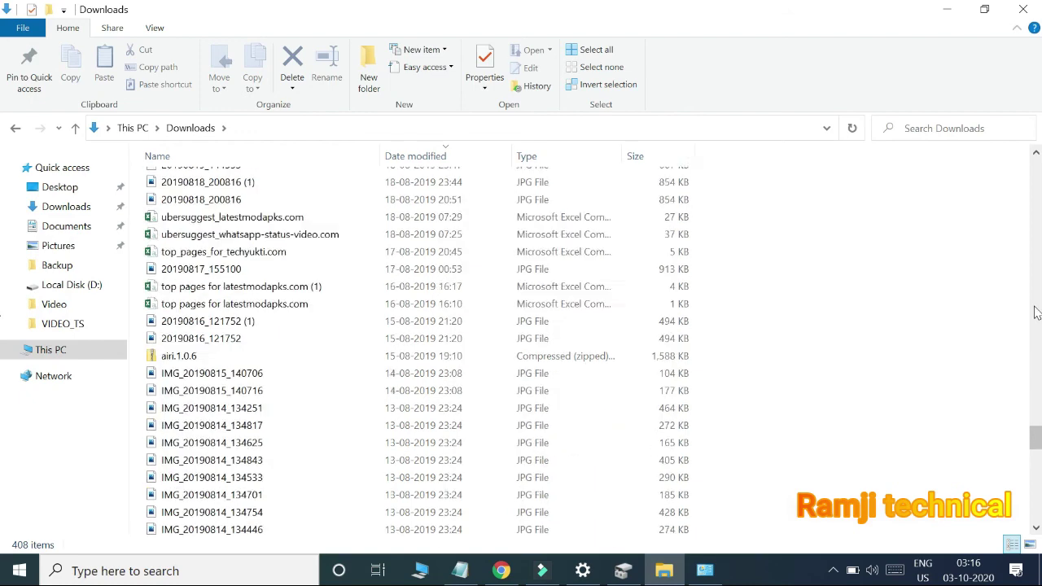
scroll(1036, 253, up, 7)
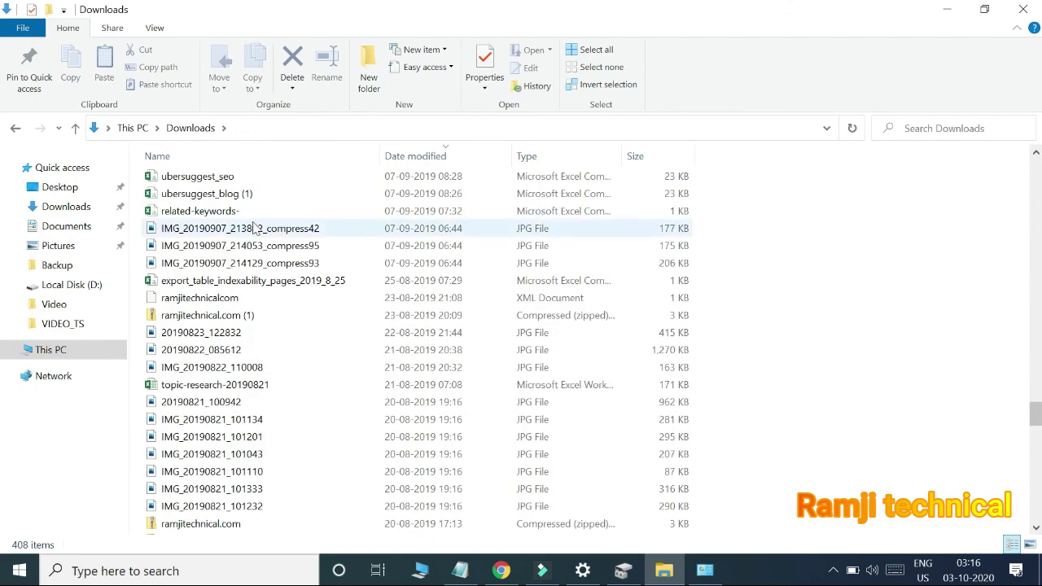
click(61, 285)
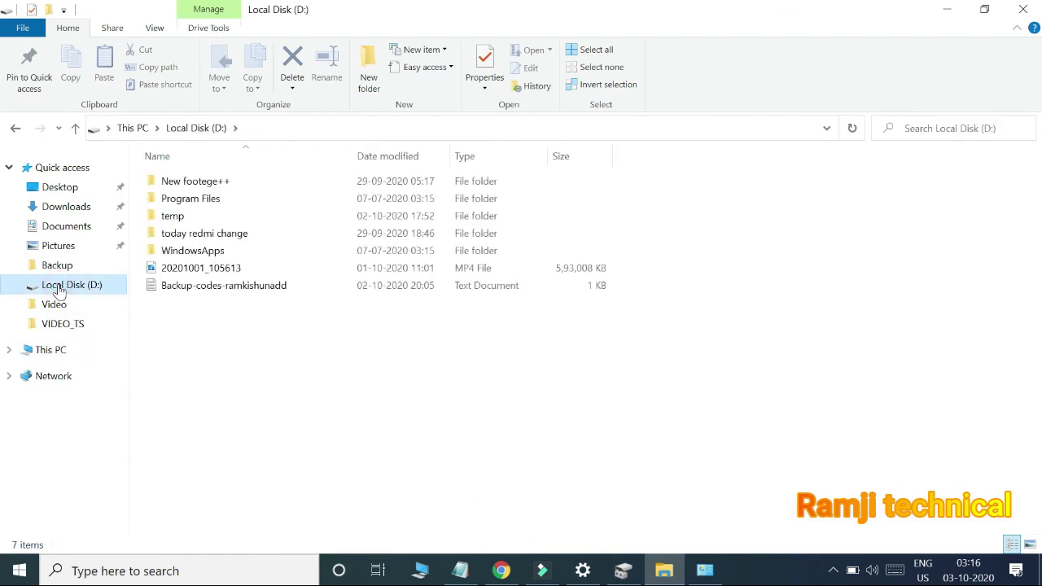
click(30, 350)
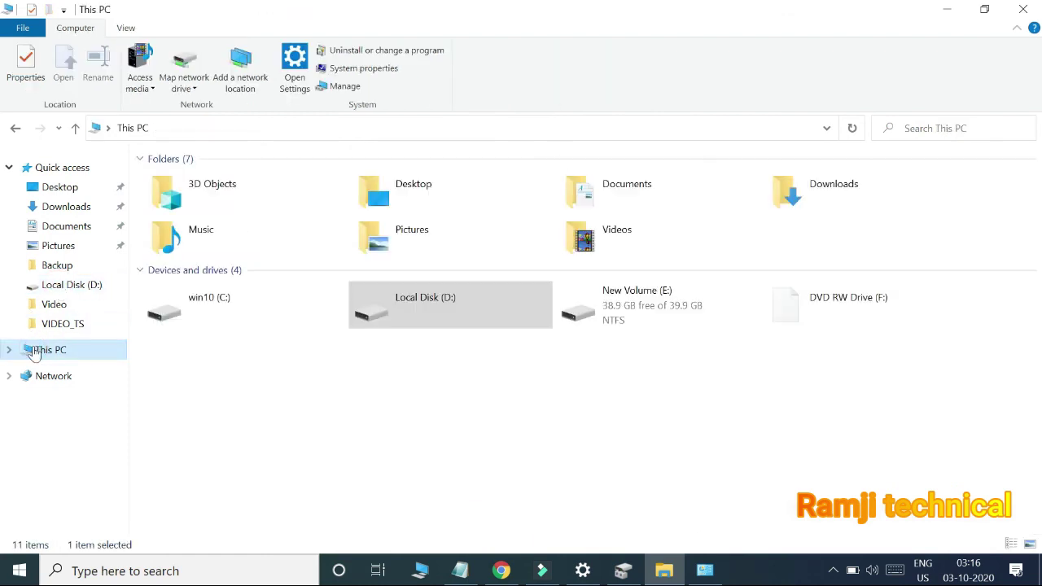
key(Tab)
right_click(454, 415)
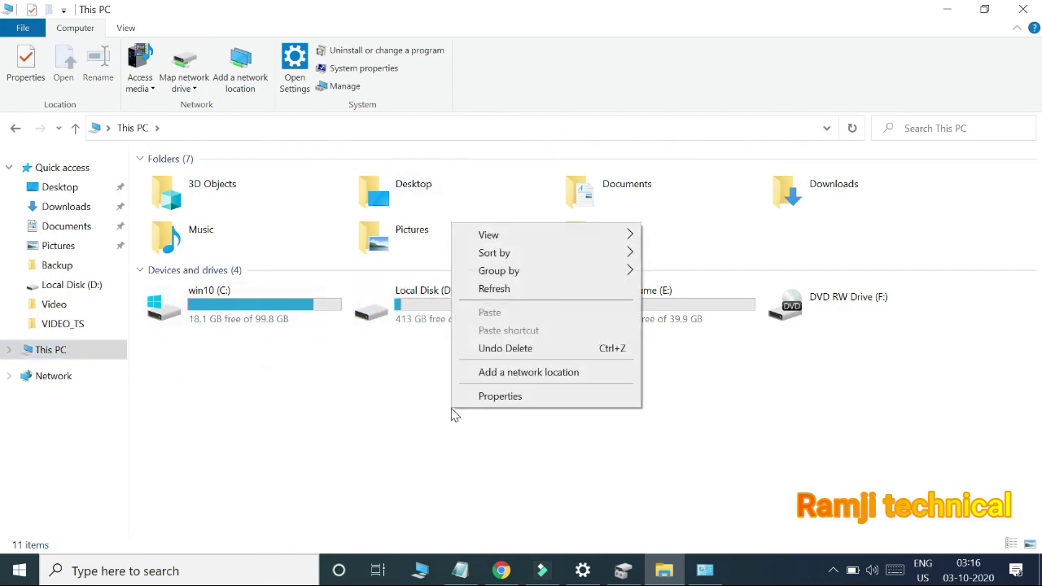
click(493, 290)
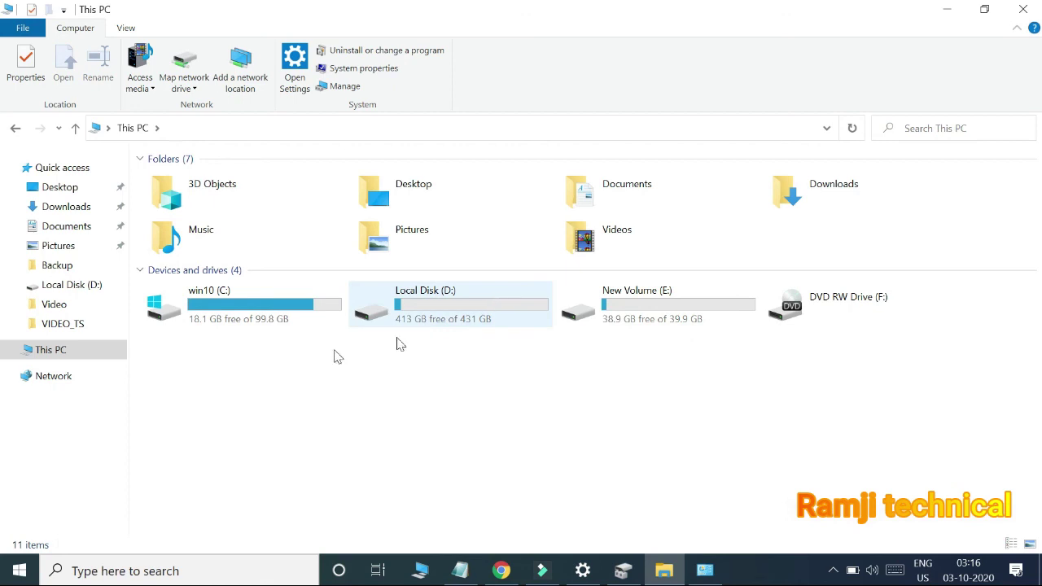